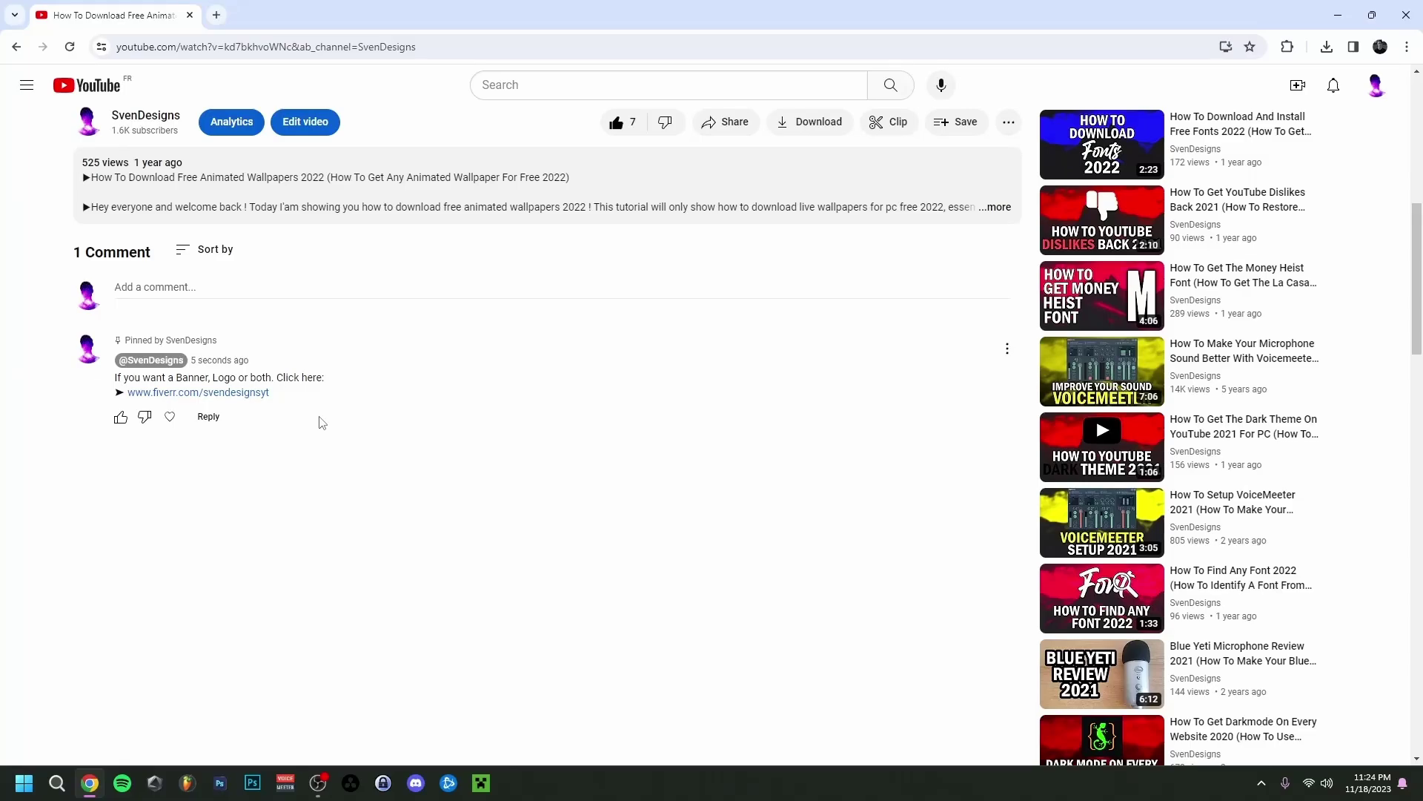
Follow the fiverr.com link in the YouTube video's pinned comment into a new tab
{"action": "left_click", "coordinate": [241, 395]}
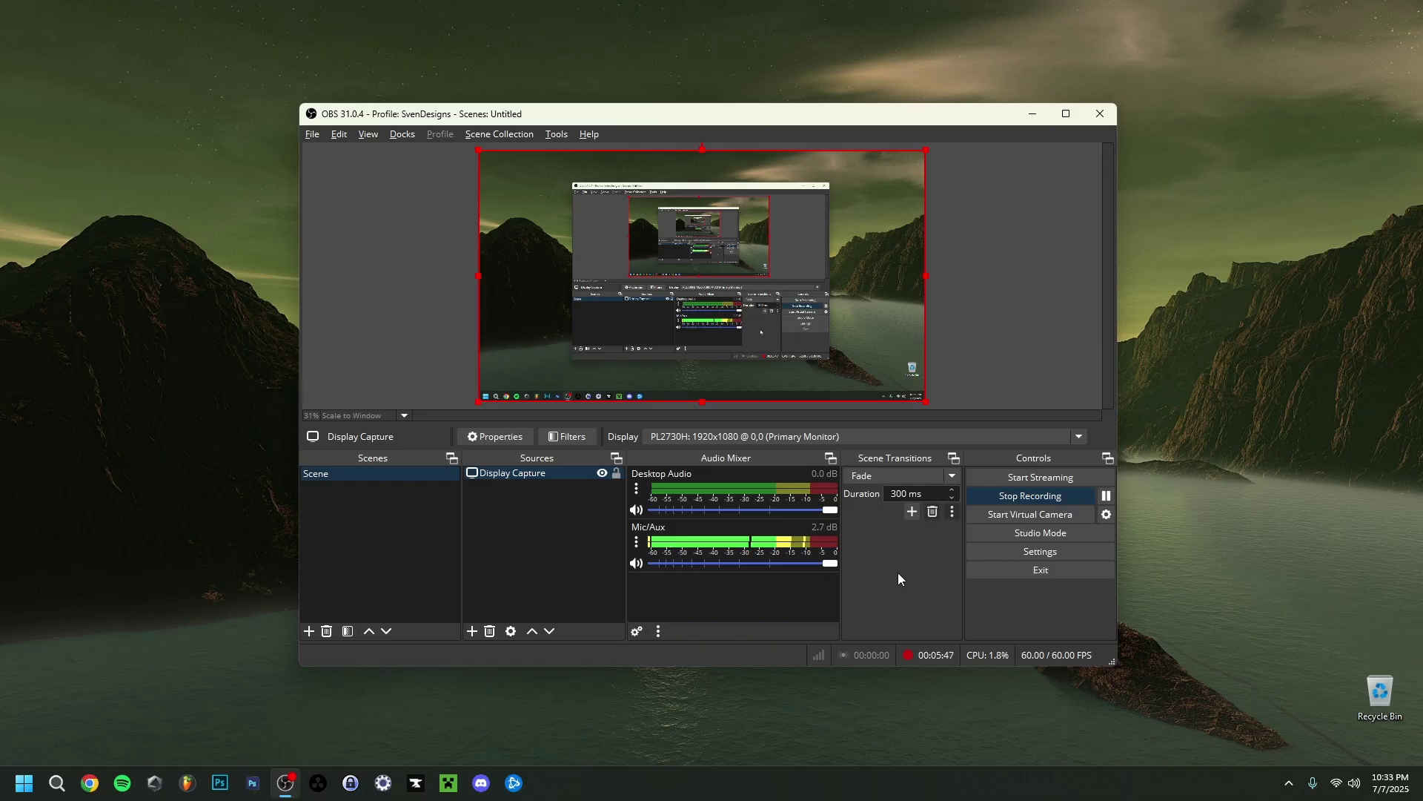
In OBS Settings, keep the update channel on Stable - Latest stable release (Default)
{"action": "left_click", "coordinate": [1026, 553]}
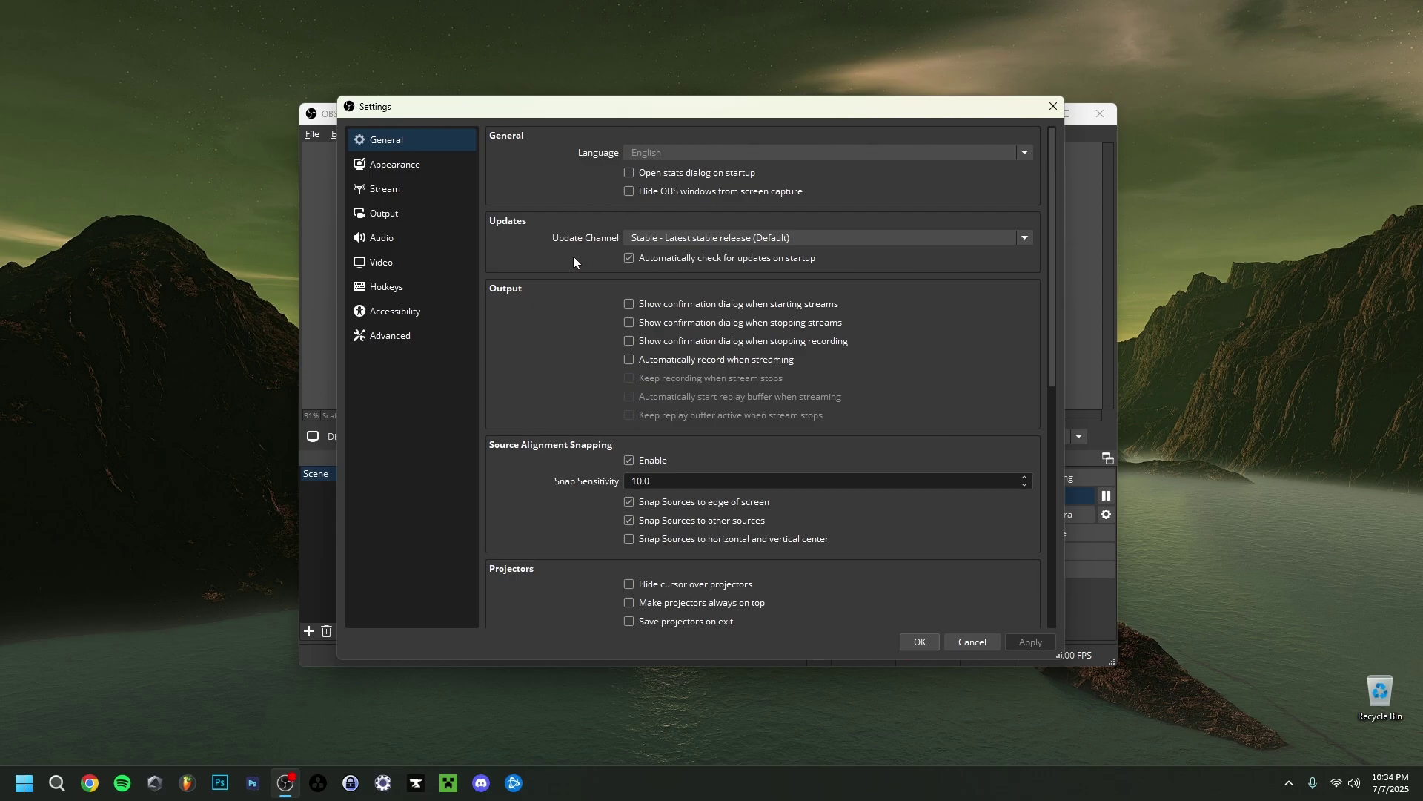
{"action": "left_click", "coordinate": [637, 239]}
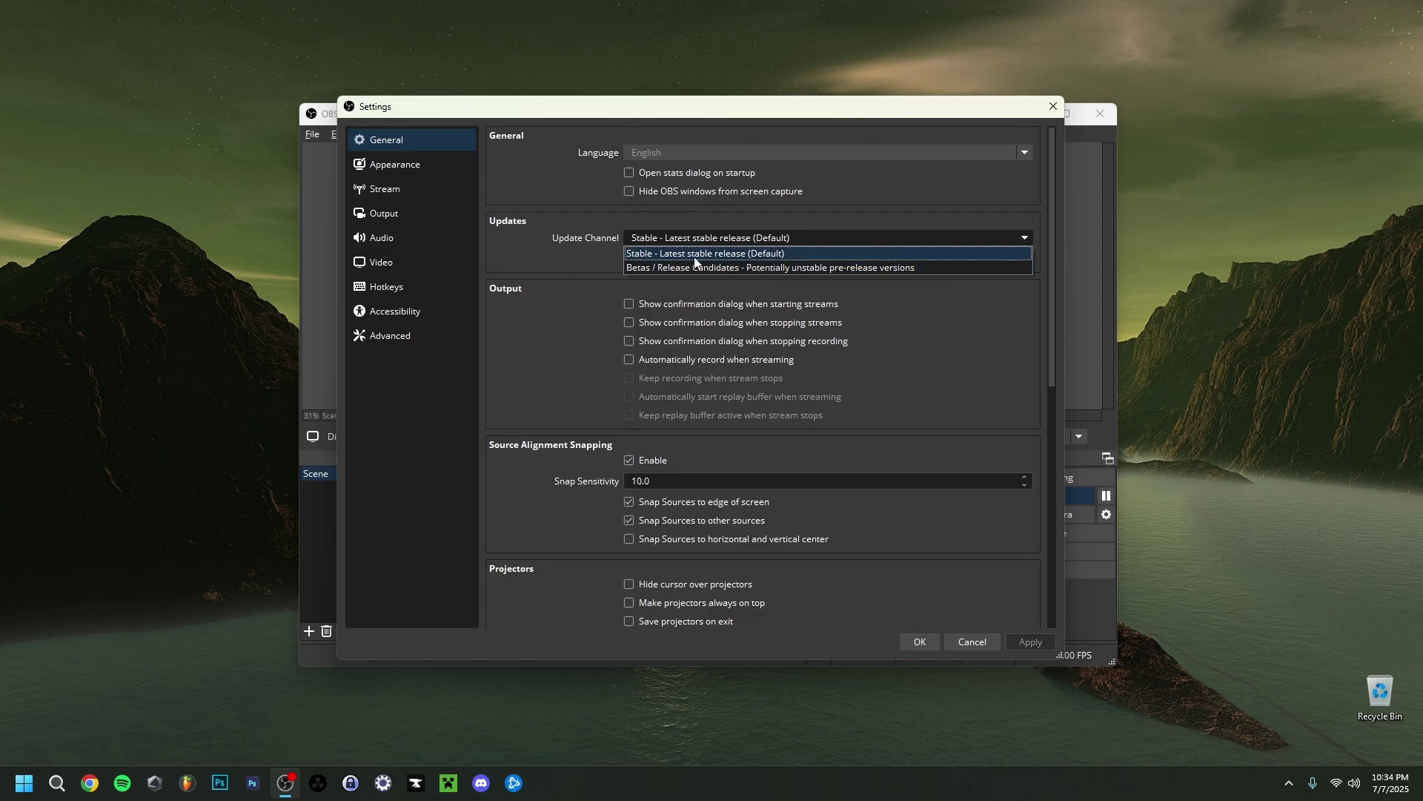
{"action": "left_click", "coordinate": [756, 256]}
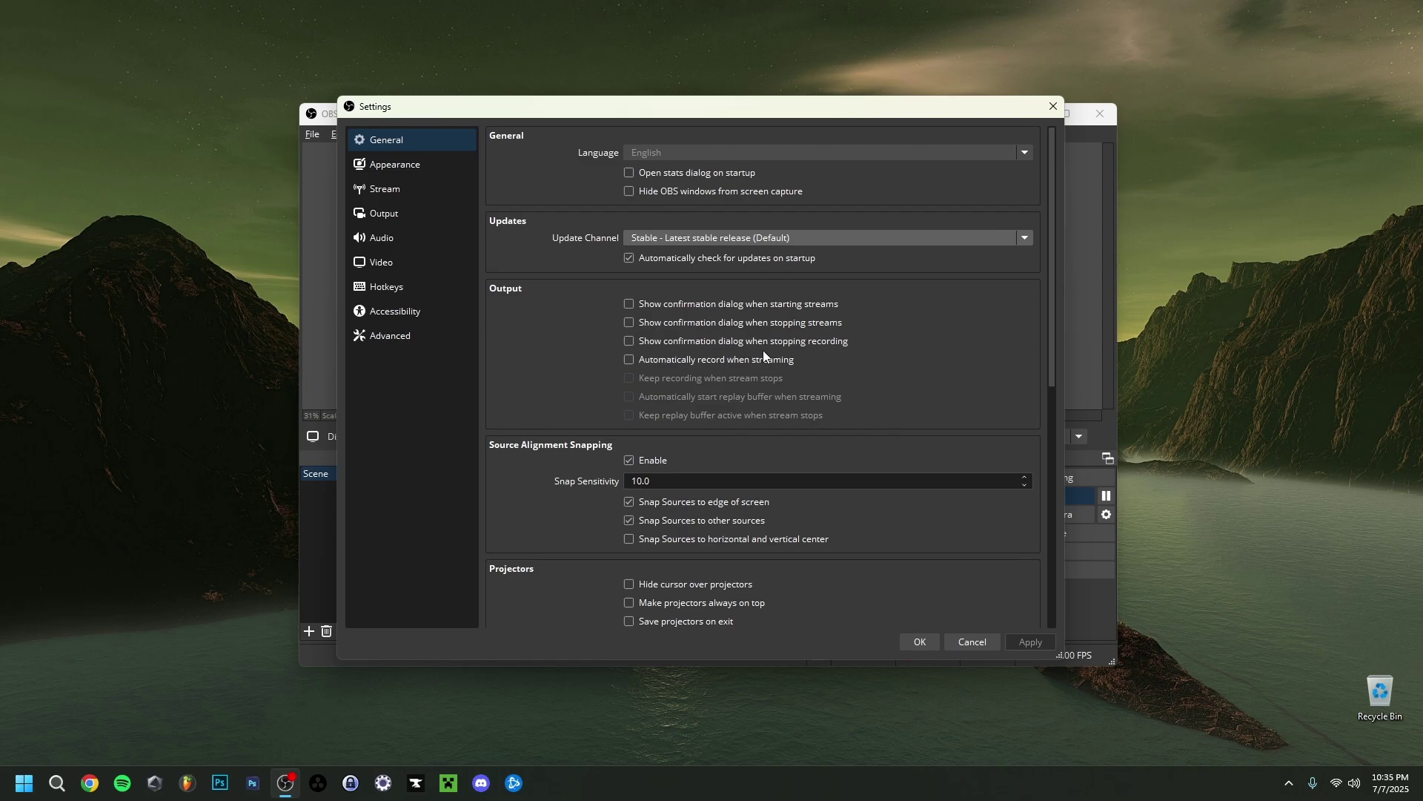
{"action": "scroll", "coordinate": [541, 319], "scroll_direction": "down", "scroll_amount": 2}
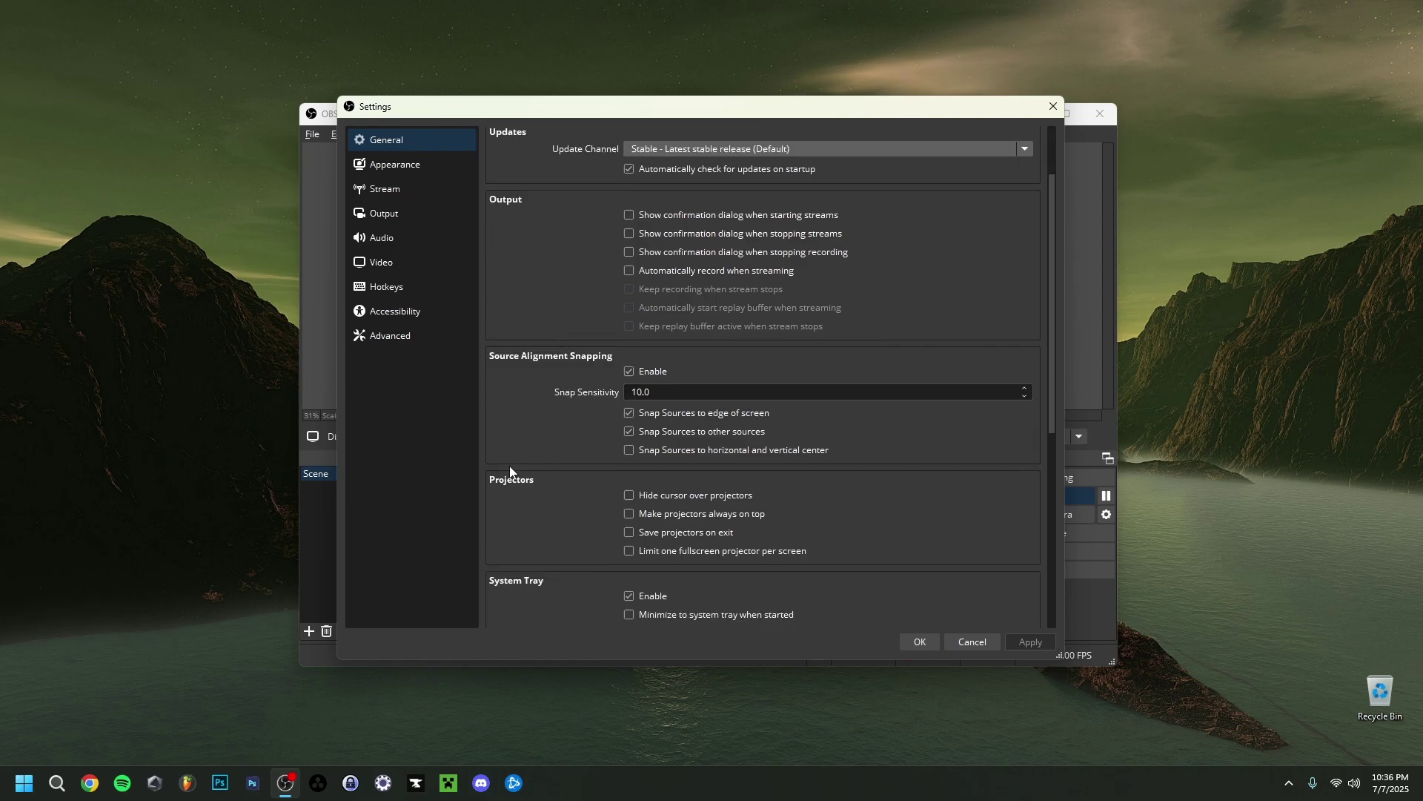
{"action": "scroll", "coordinate": [538, 521], "scroll_direction": "up", "scroll_amount": 2}
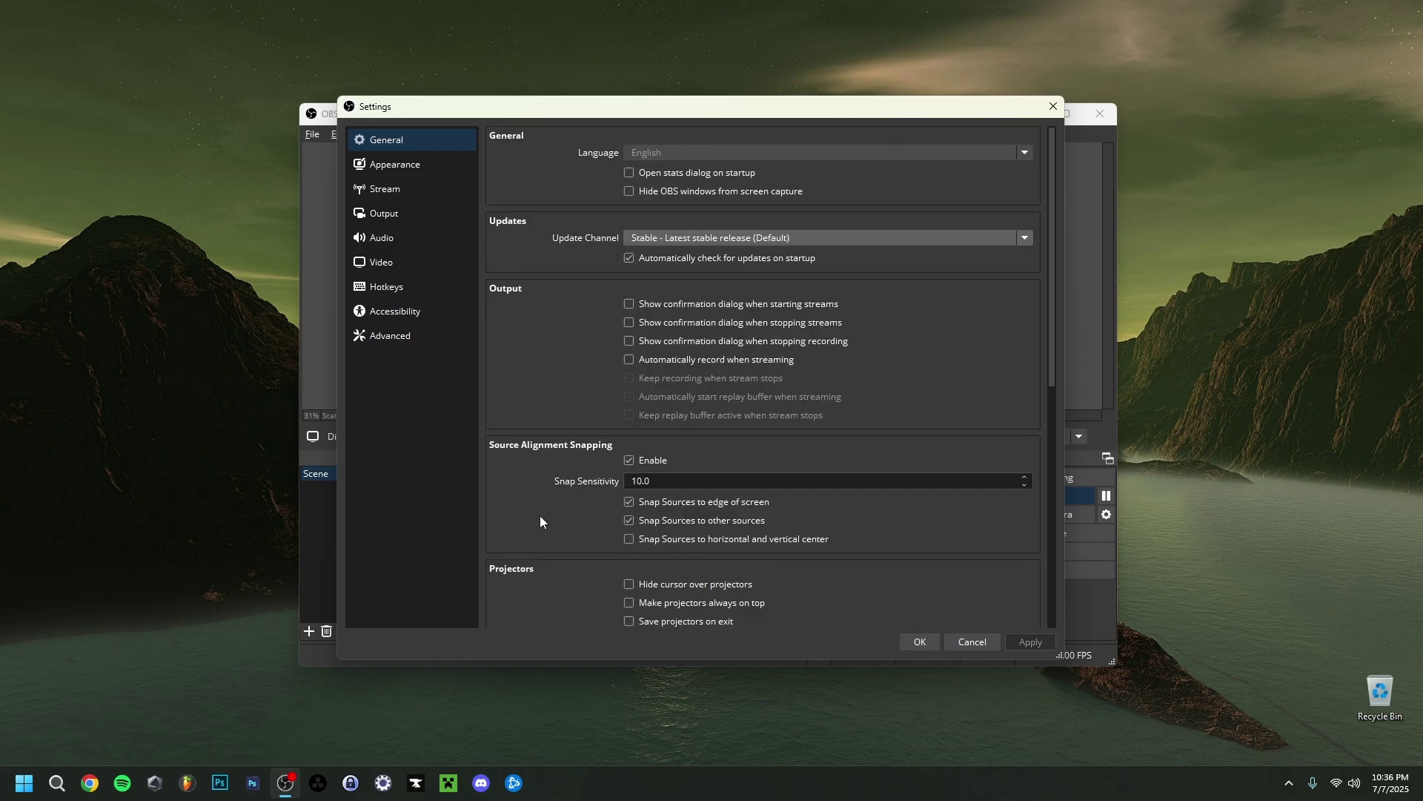
Review the Appearance theme and style lists, keeping Yami and Classic, then go to Stream
{"action": "left_click", "coordinate": [408, 167]}
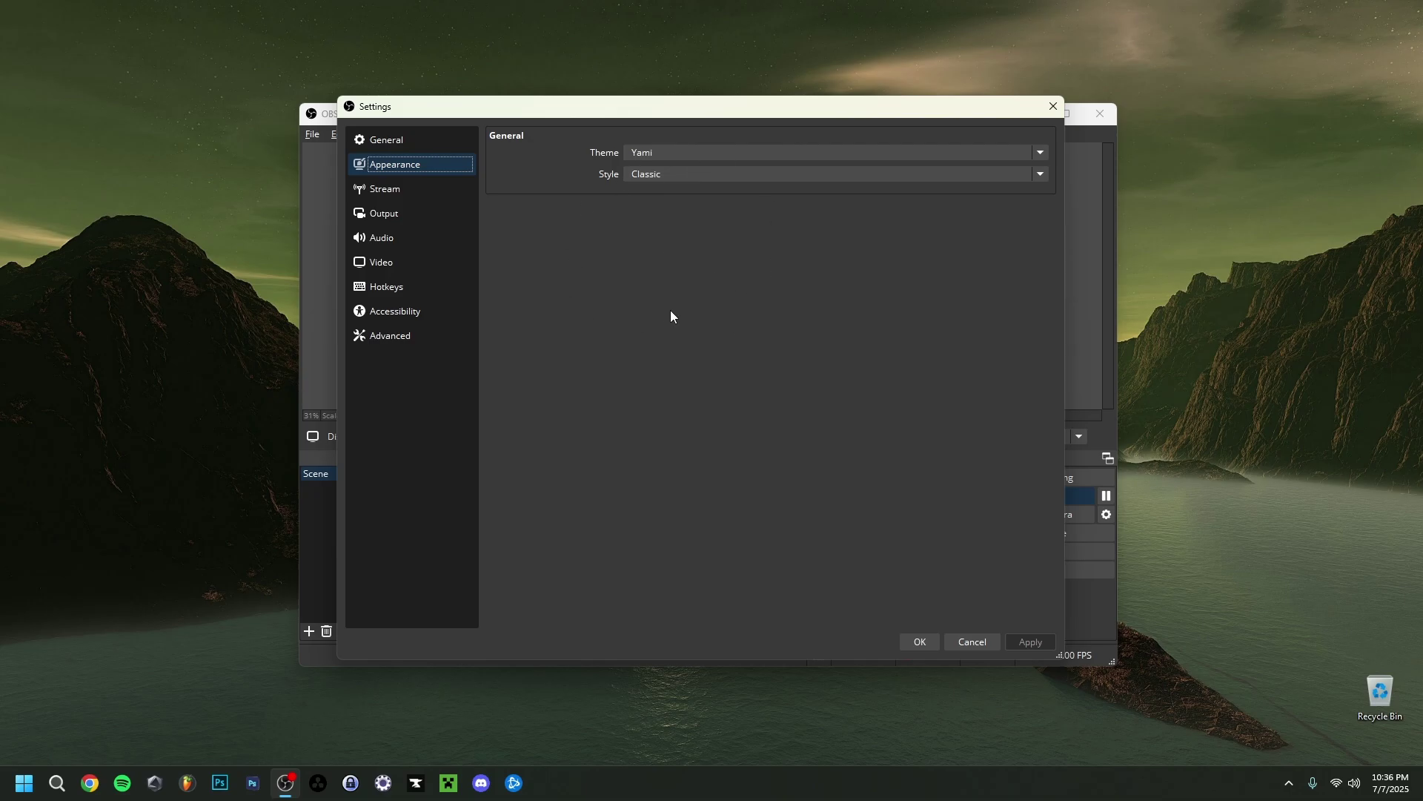
{"action": "left_click", "coordinate": [657, 153]}
{"action": "left_click", "coordinate": [629, 178]}
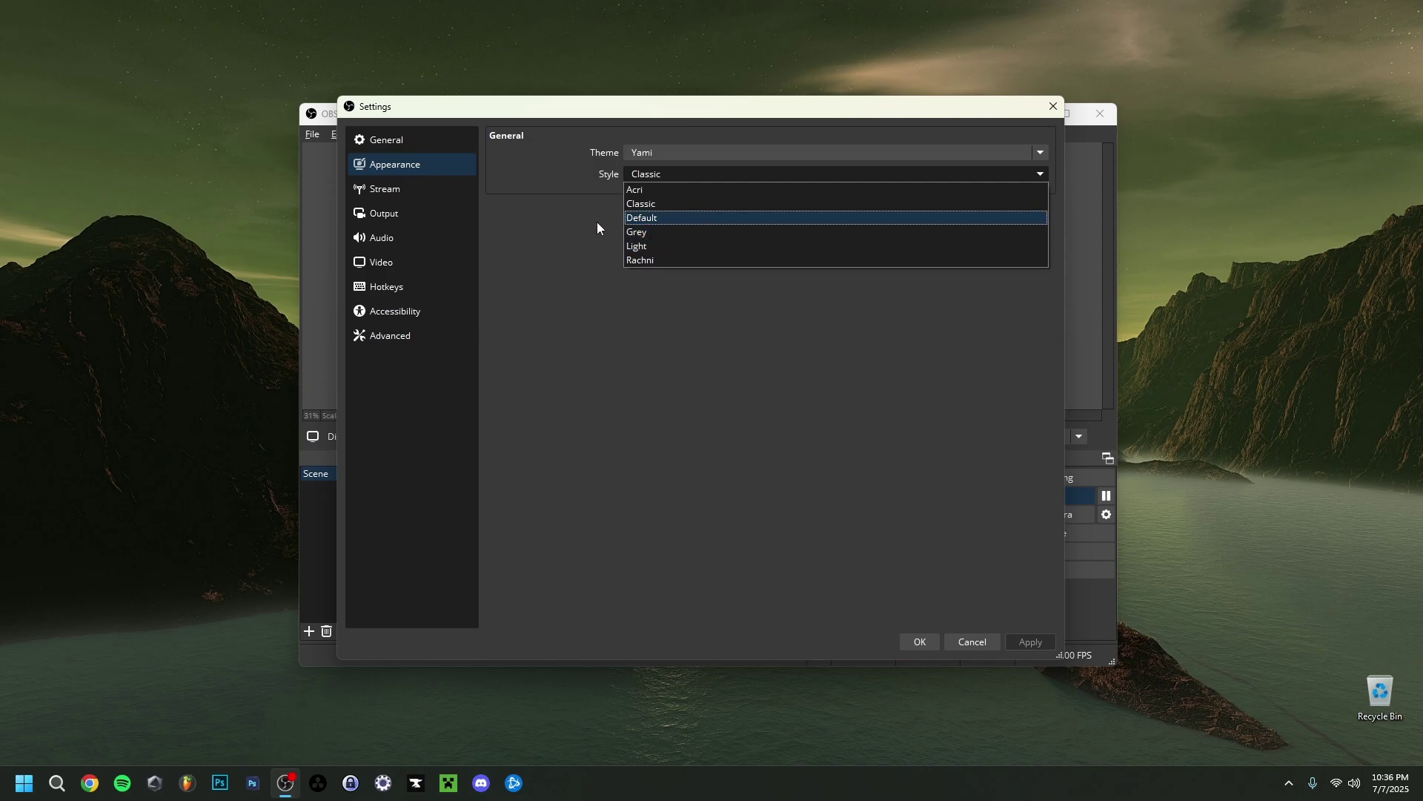
{"action": "left_click", "coordinate": [571, 258]}
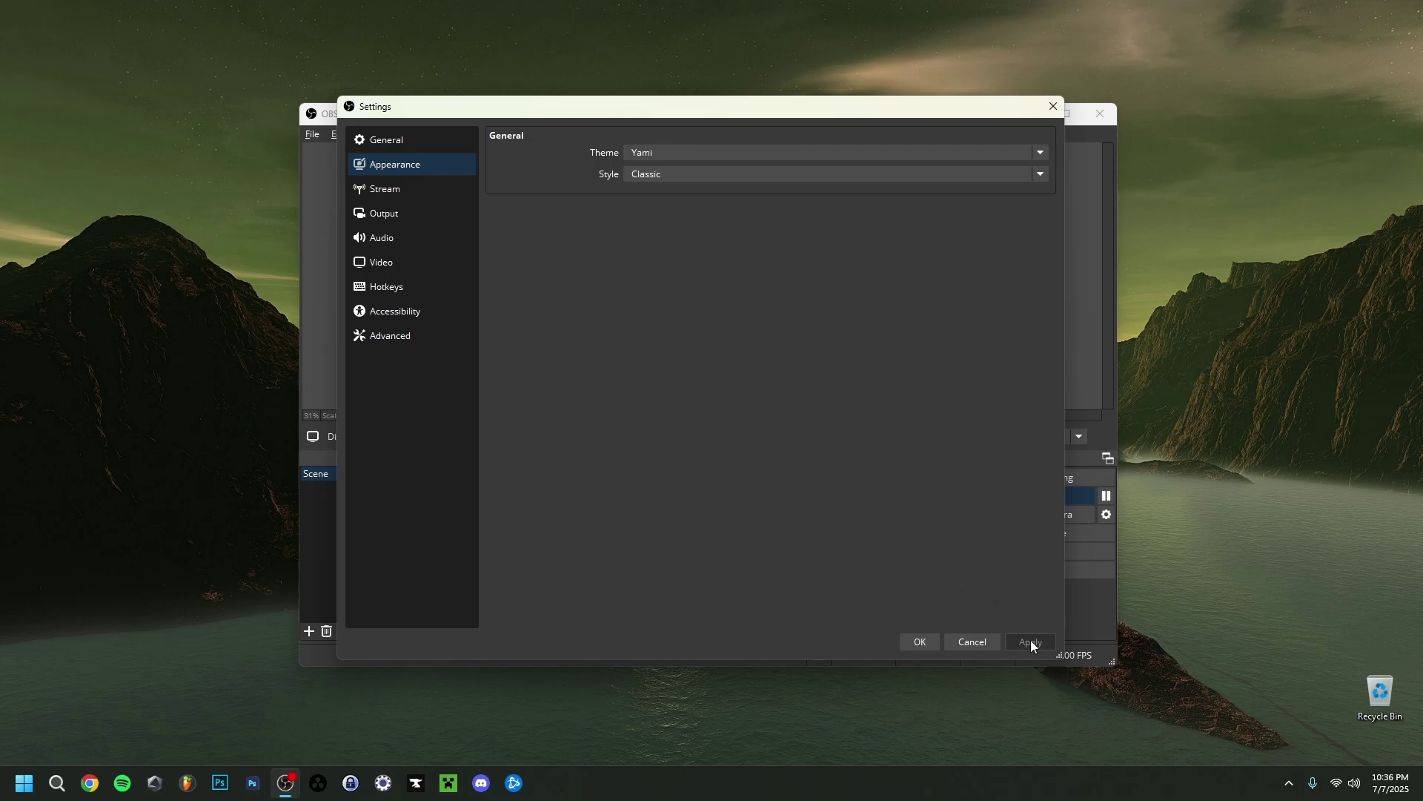
{"action": "left_click", "coordinate": [380, 191]}
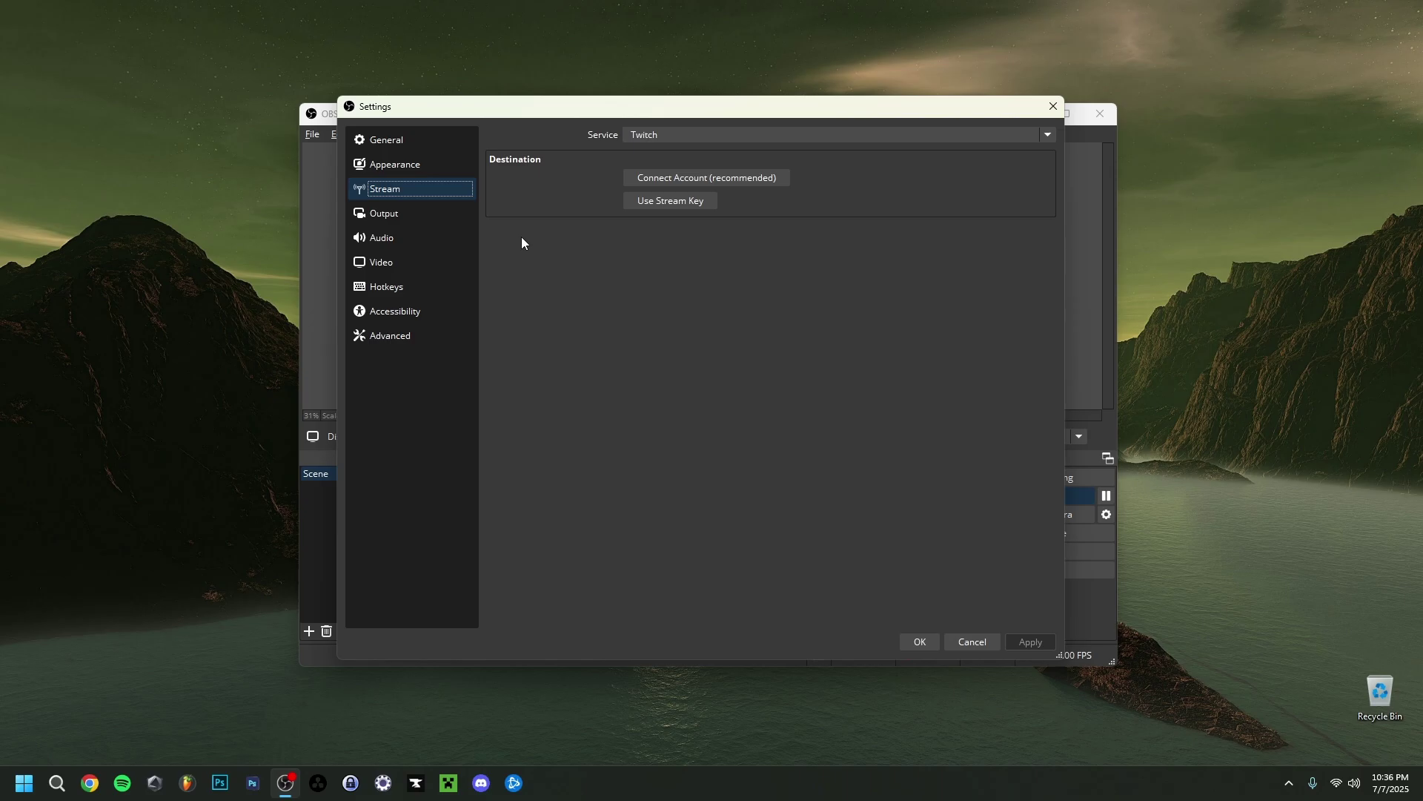
Confirm Twitch as the streaming service from the Service list
{"action": "left_click", "coordinate": [637, 135]}
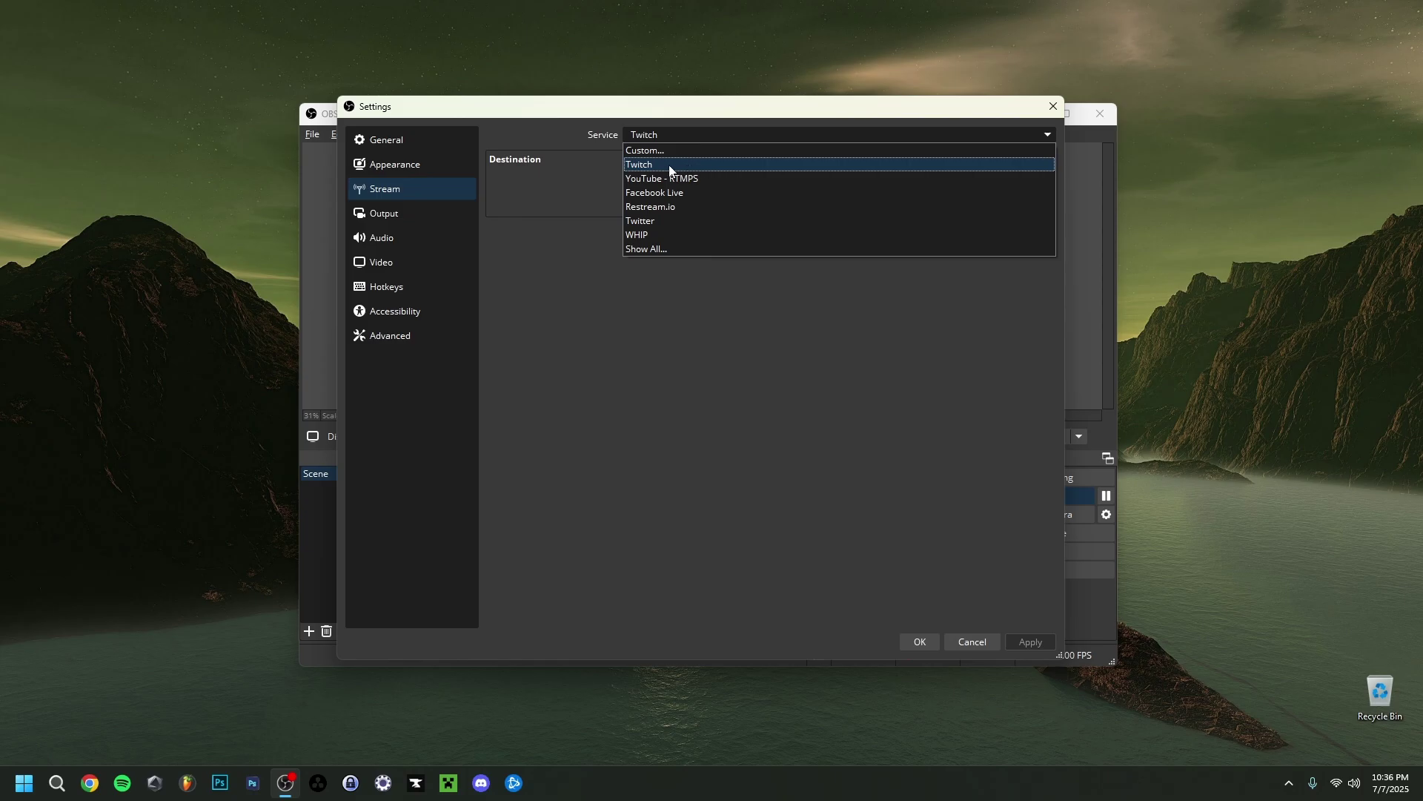
{"action": "left_click", "coordinate": [553, 197]}
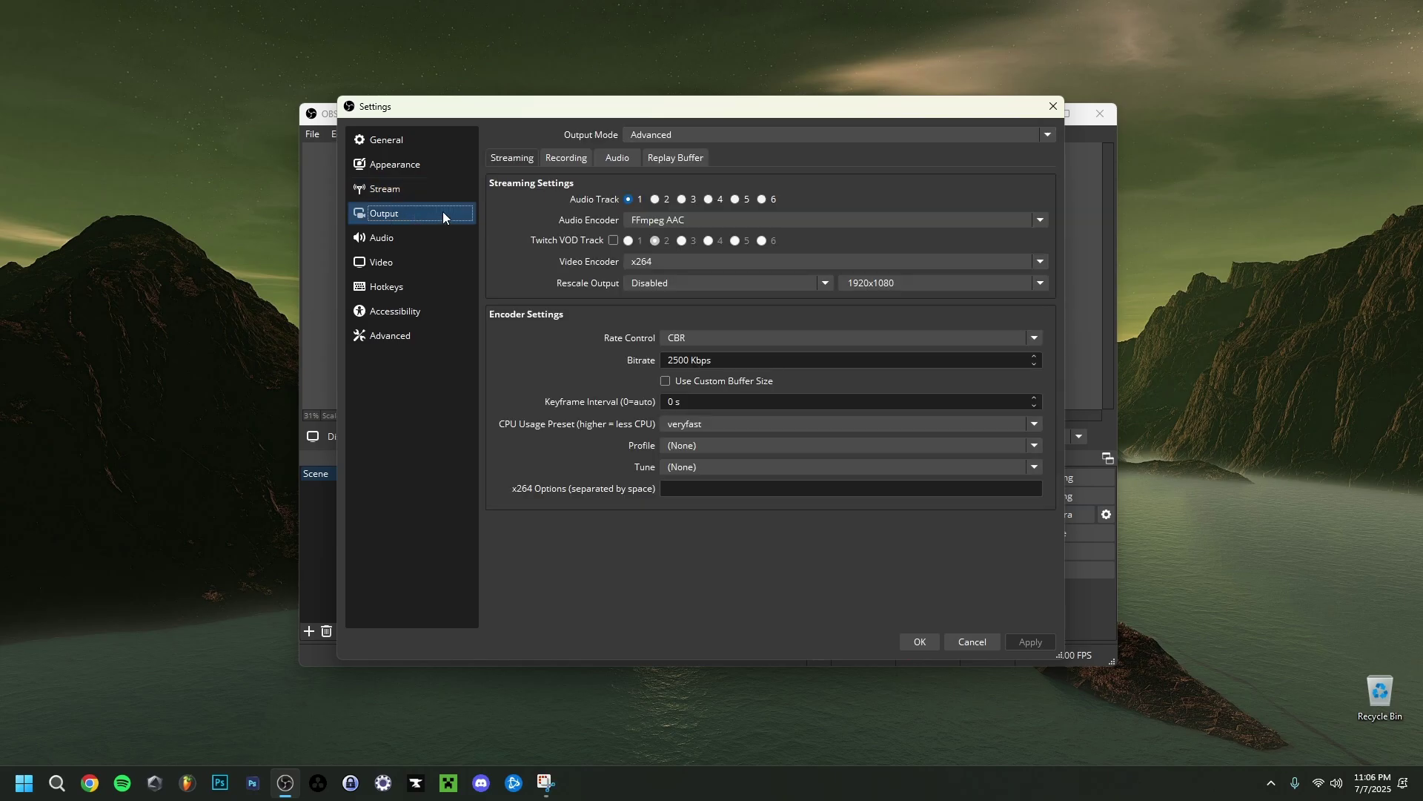
Show the Output page's Recording tab, leaving Output Mode on Advanced
{"action": "left_click", "coordinate": [556, 161]}
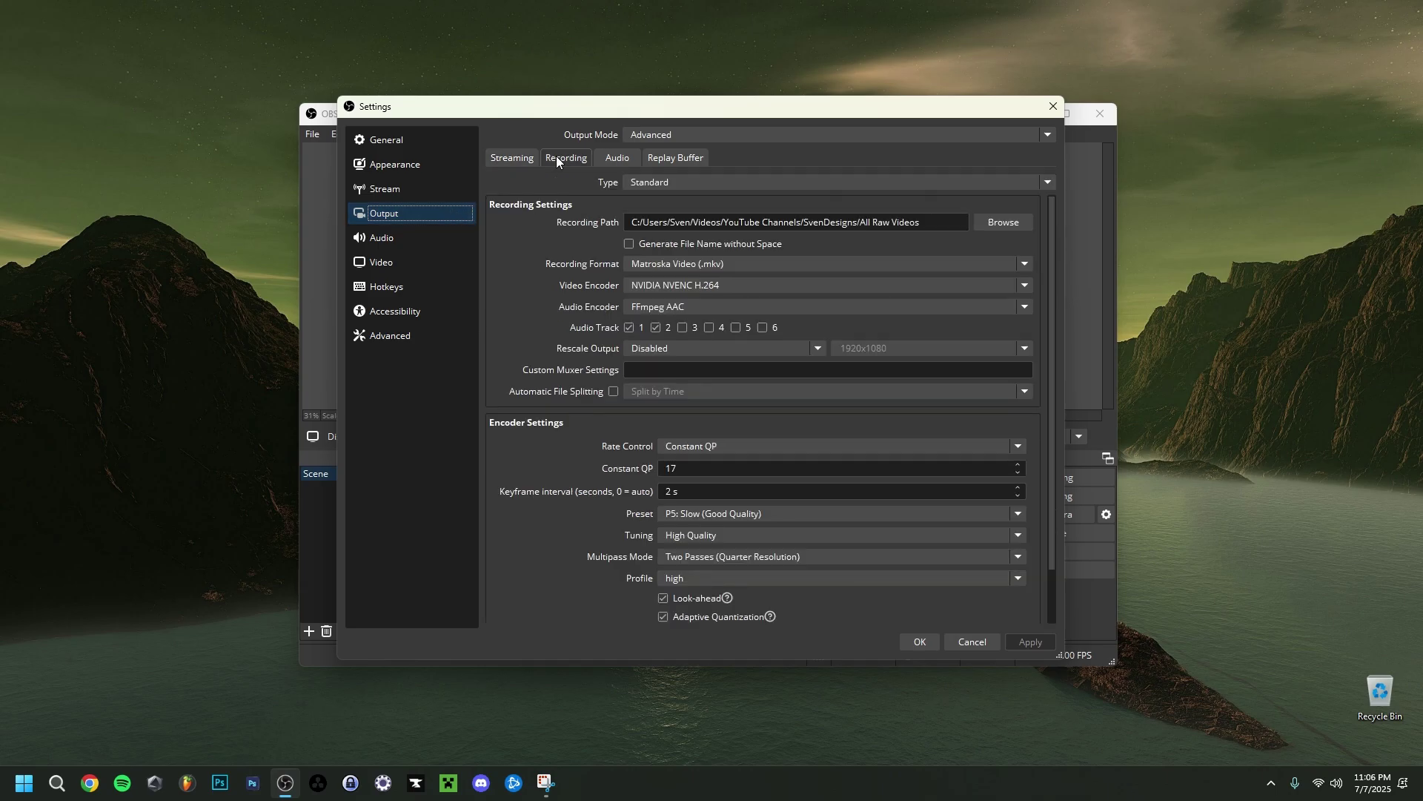
{"action": "left_click", "coordinate": [674, 134]}
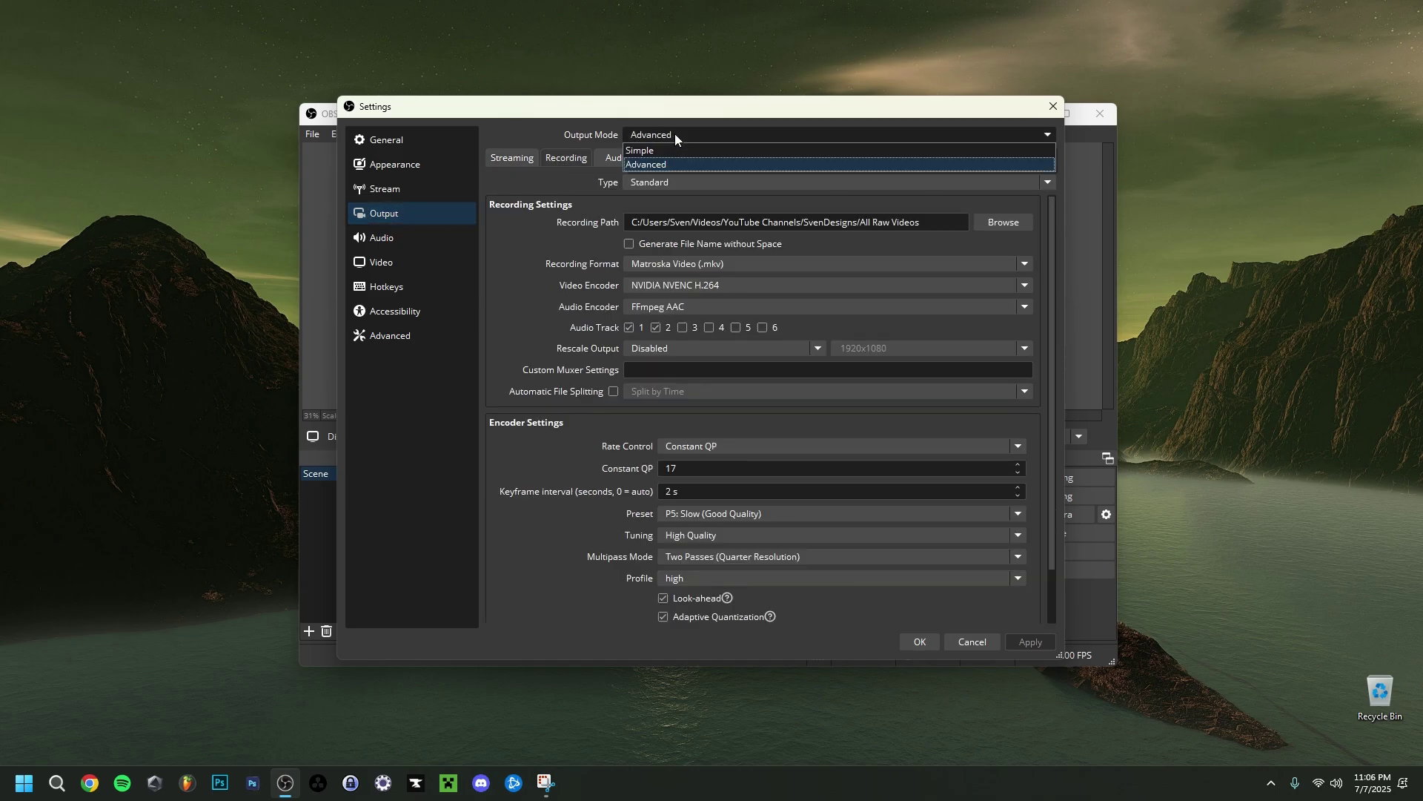
{"action": "left_click", "coordinate": [679, 133]}
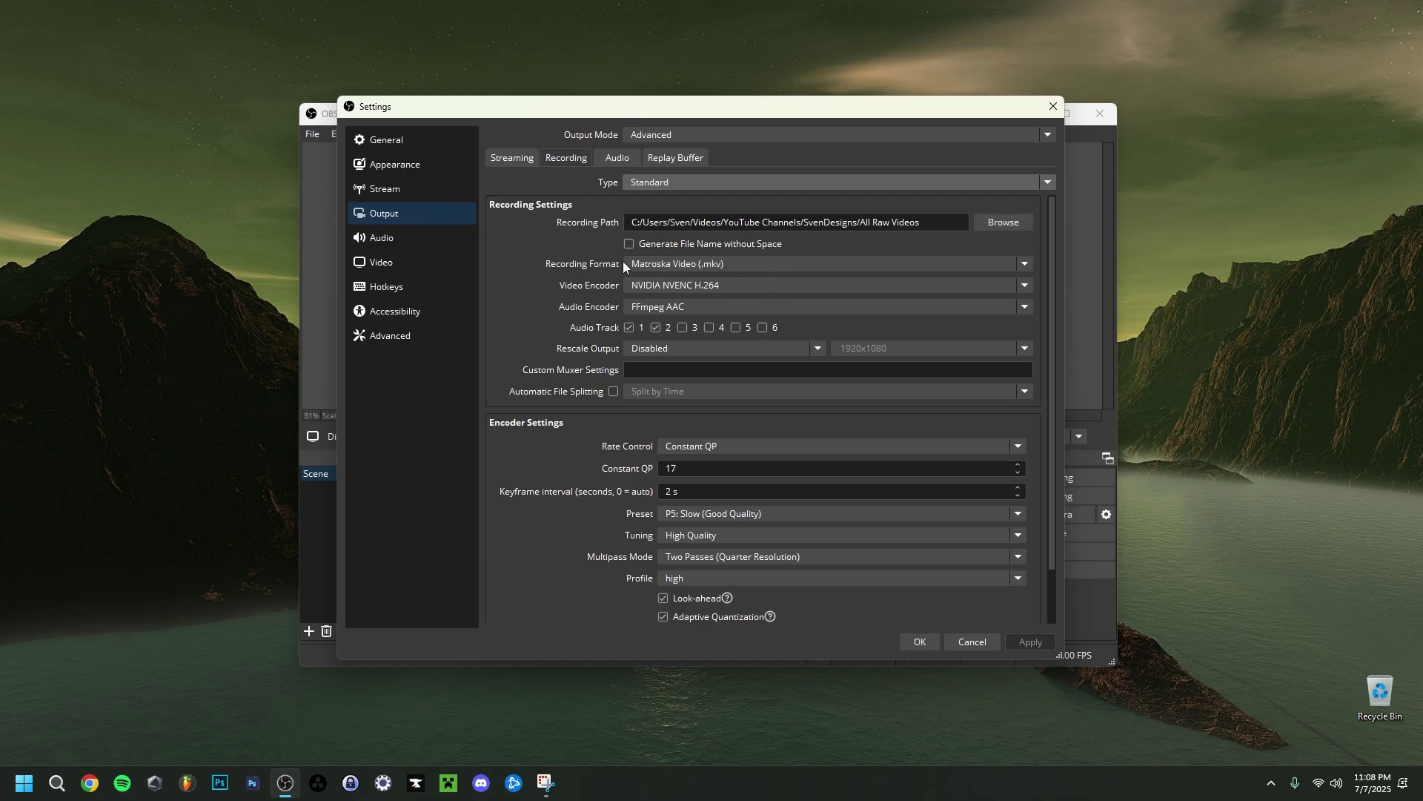
{"action": "left_click", "coordinate": [742, 265]}
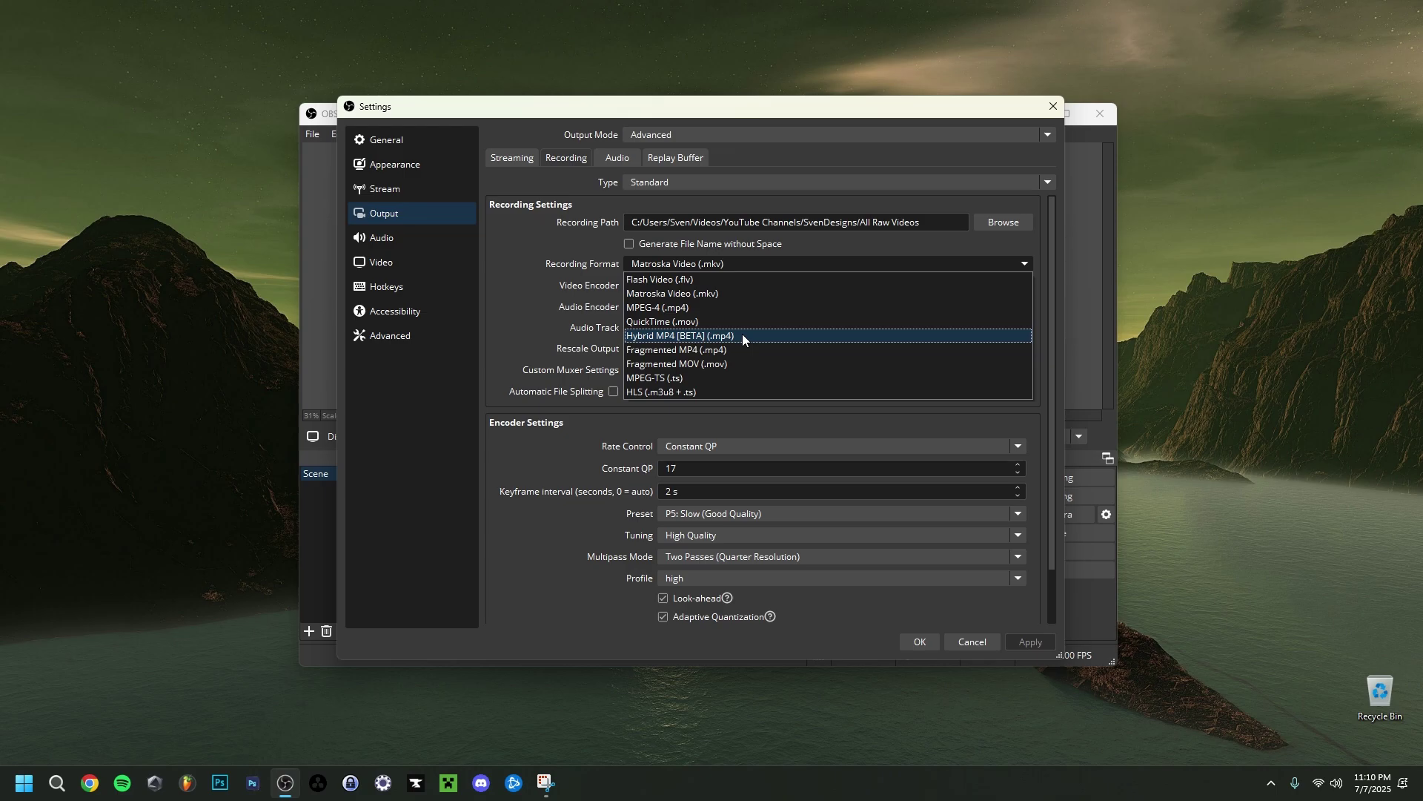
Keep Matroska (.mkv) format and NVIDIA NVENC H.264 as the recording video encoder
{"action": "left_click", "coordinate": [565, 291]}
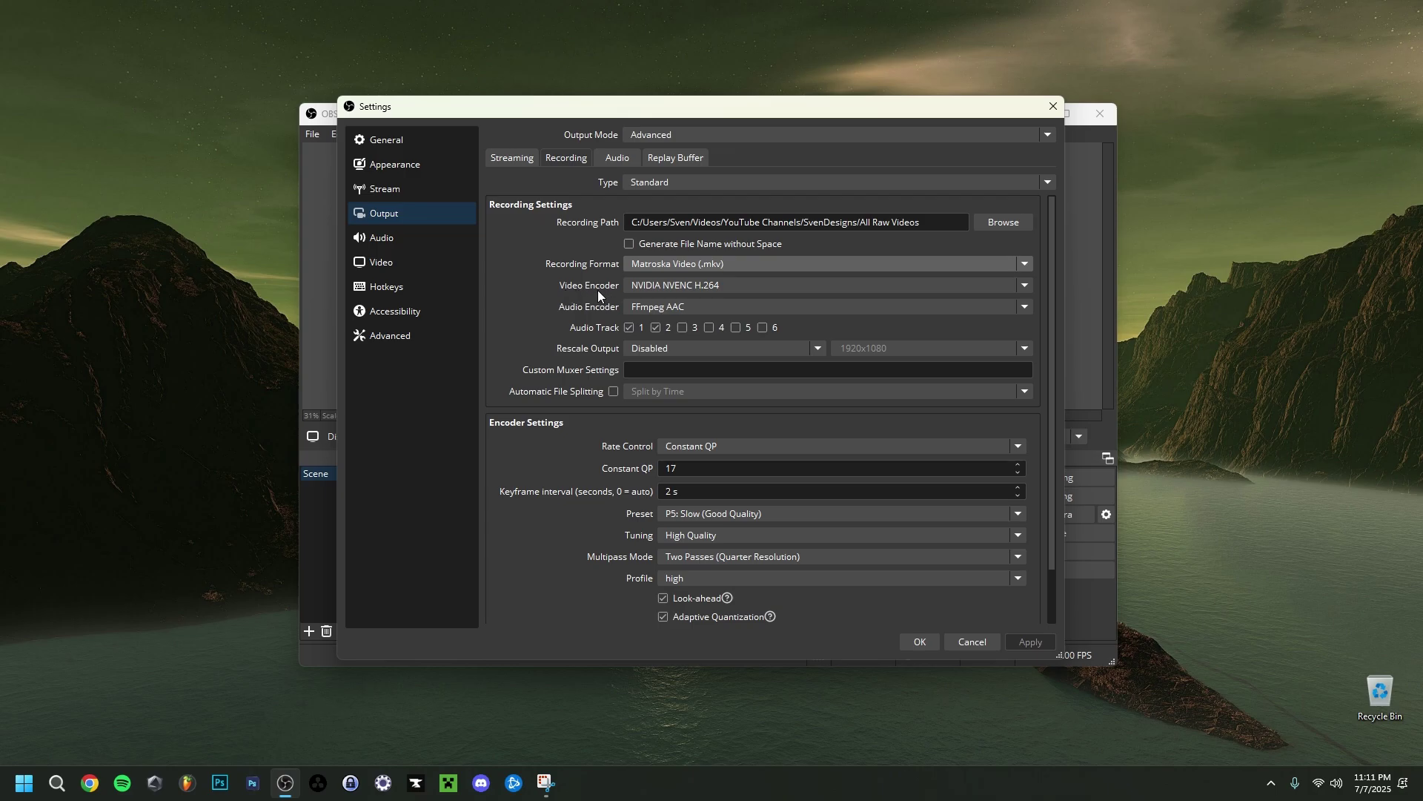
{"action": "left_click", "coordinate": [629, 286]}
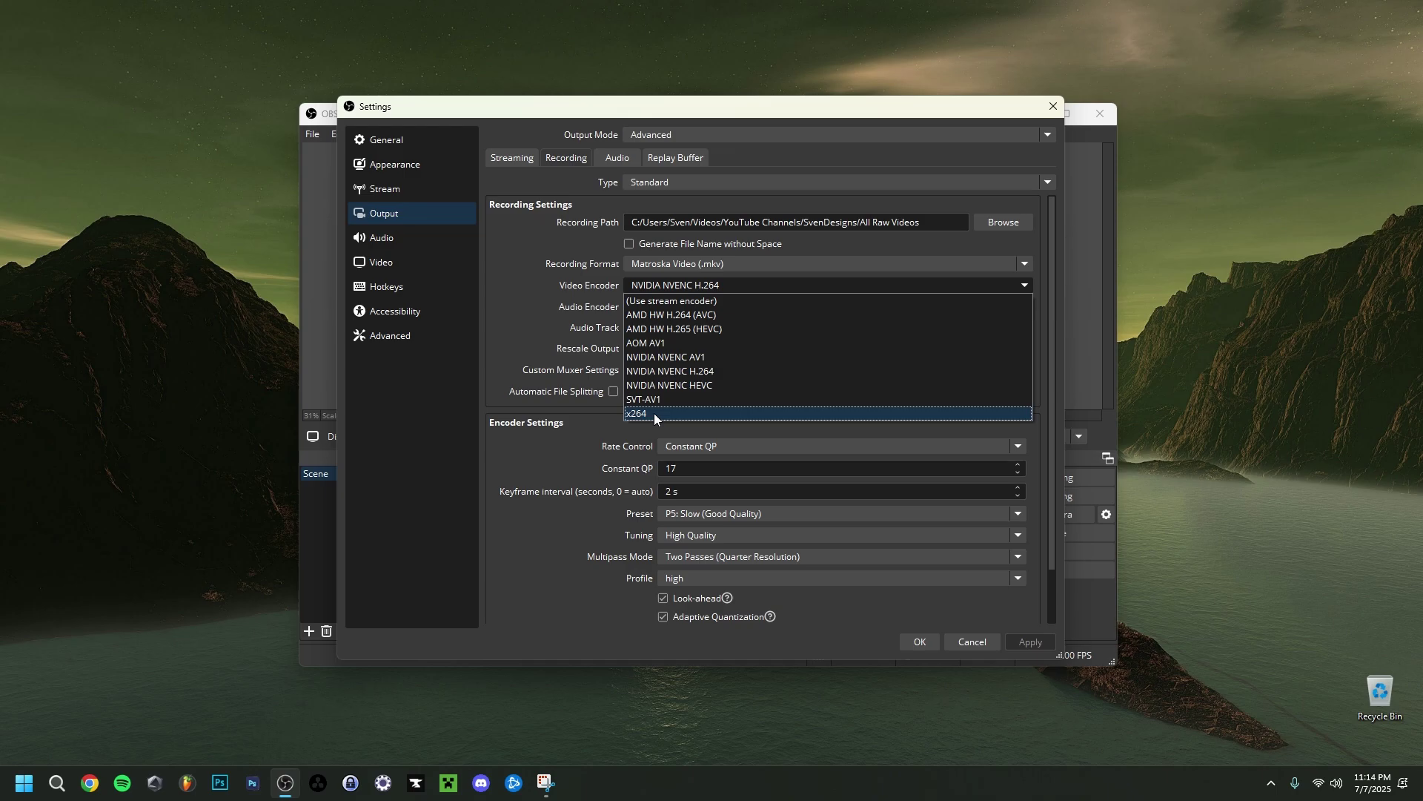
{"action": "left_click", "coordinate": [557, 479]}
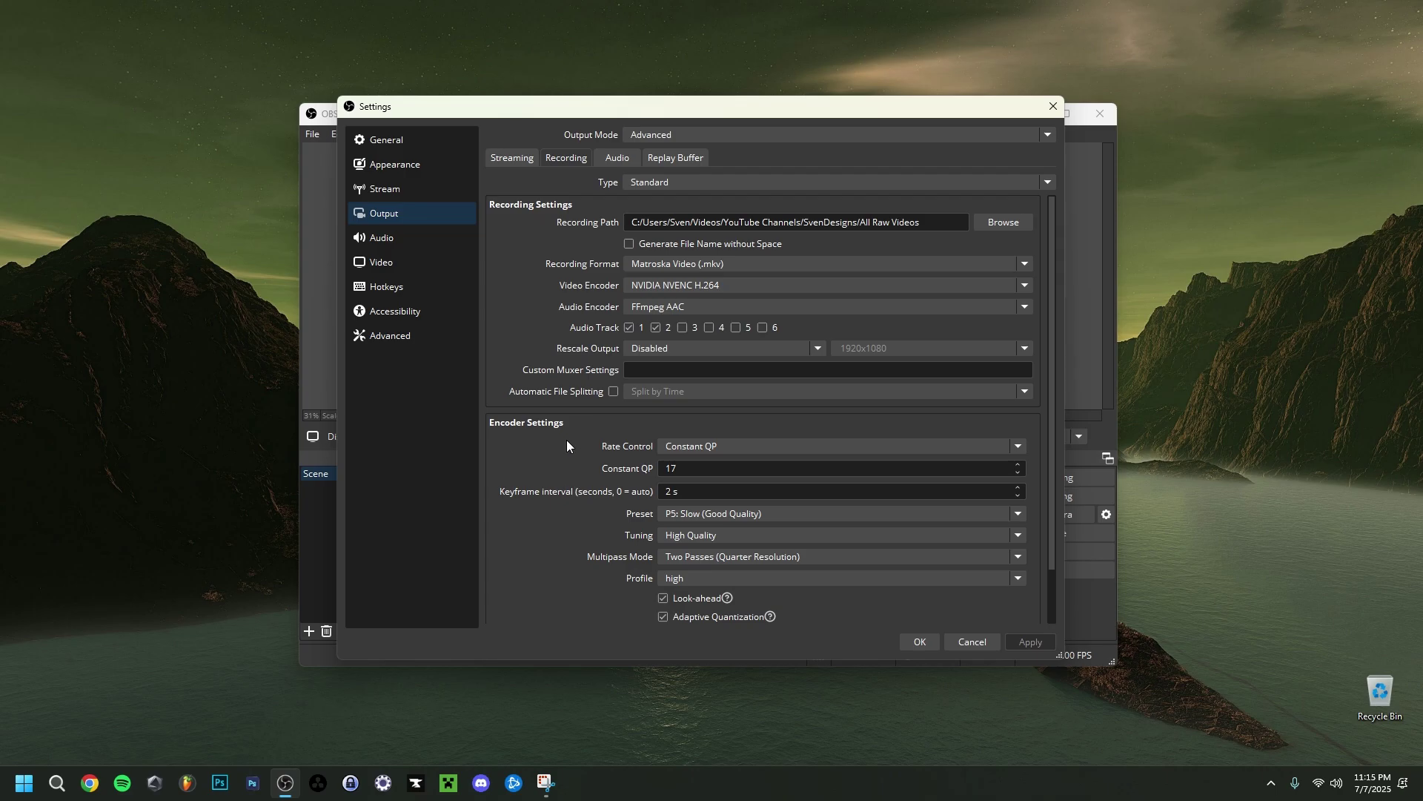
{"action": "scroll", "coordinate": [567, 439], "scroll_direction": "down", "scroll_amount": 1}
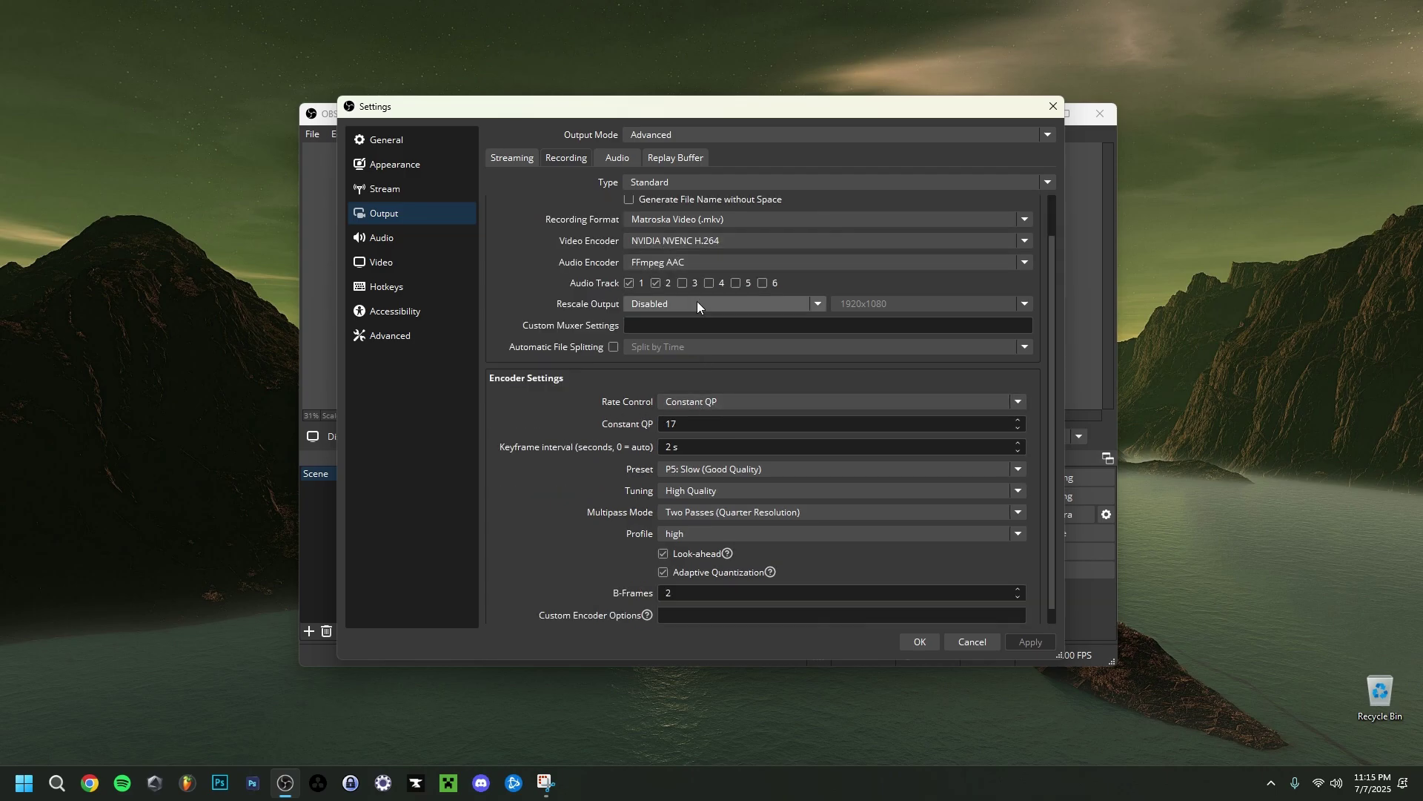
{"action": "left_click", "coordinate": [667, 240]}
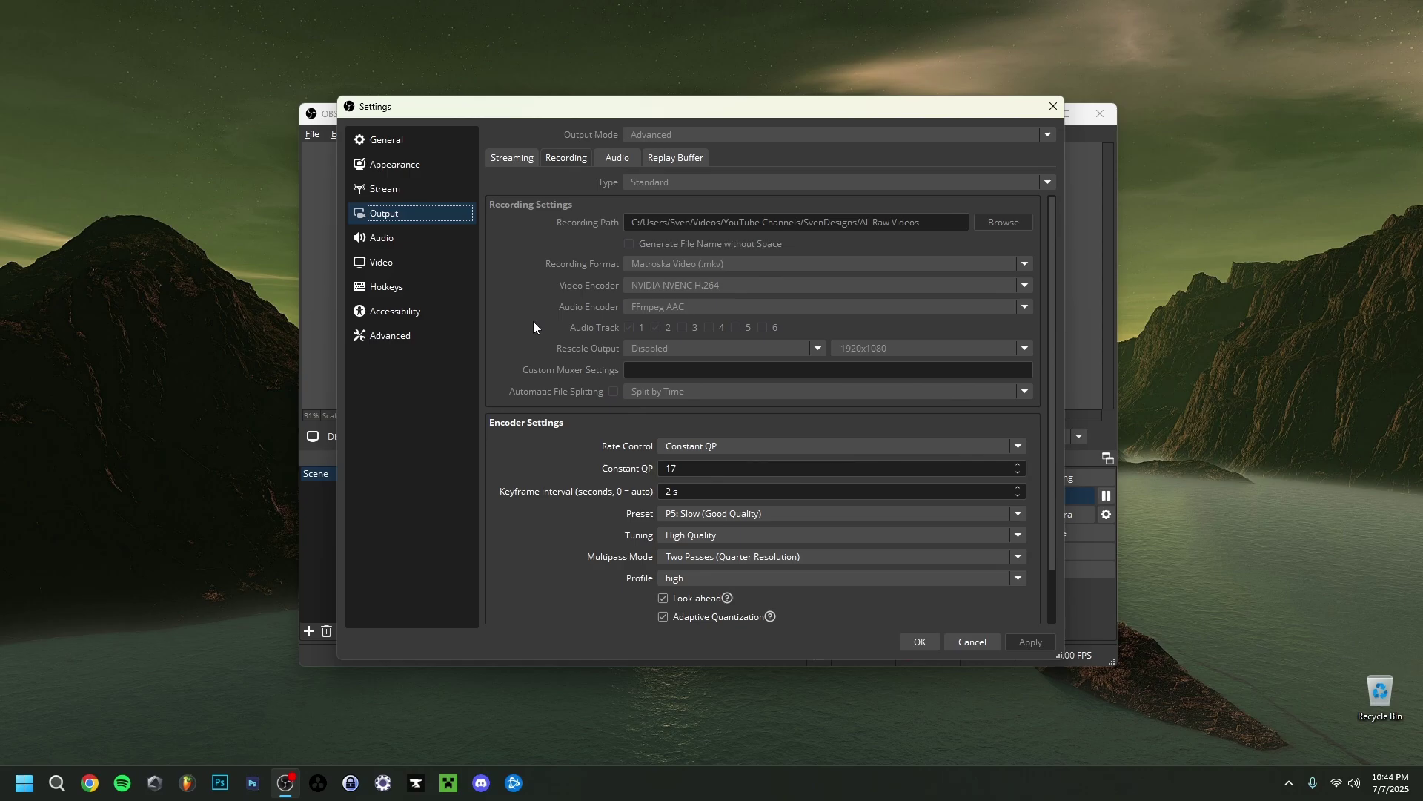
Switch the recording encoder to x264, defaulting to CBR at 2500 Kbps with veryfast preset
{"action": "scroll", "coordinate": [528, 334], "scroll_direction": "down", "scroll_amount": 2}
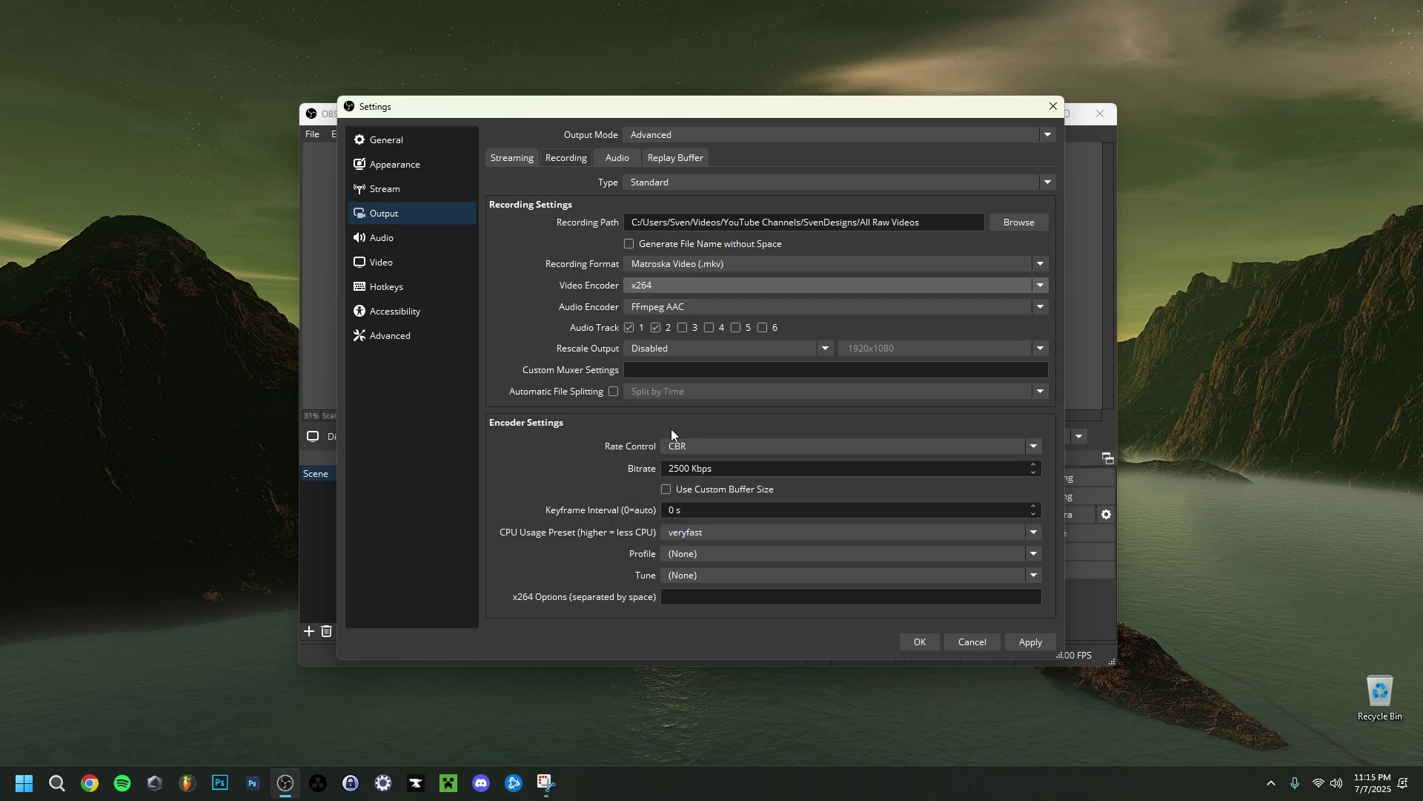
Replace the 2500 Kbps recording bitrate with a higher value, starting from 10000 Kbps
{"action": "double_click", "coordinate": [678, 467]}
{"action": "type", "text": "10000"}
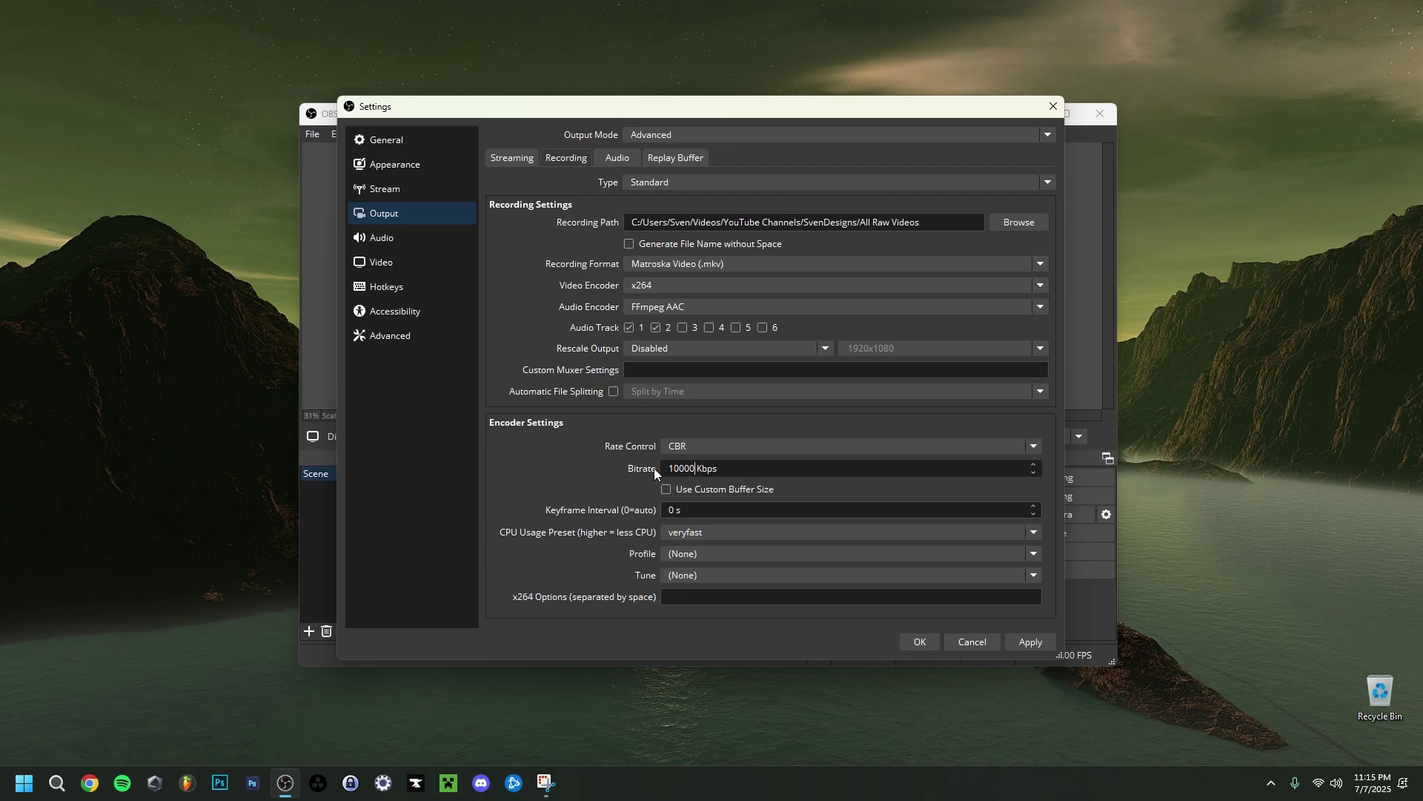
{"action": "key", "text": "BackSpace"}
{"action": "key", "text": "BackSpace"}
{"action": "key", "text": "BackSpace"}
{"action": "key", "text": "BackSpace"}
{"action": "key", "text": "BackSpace"}
{"action": "type", "text": "30"}
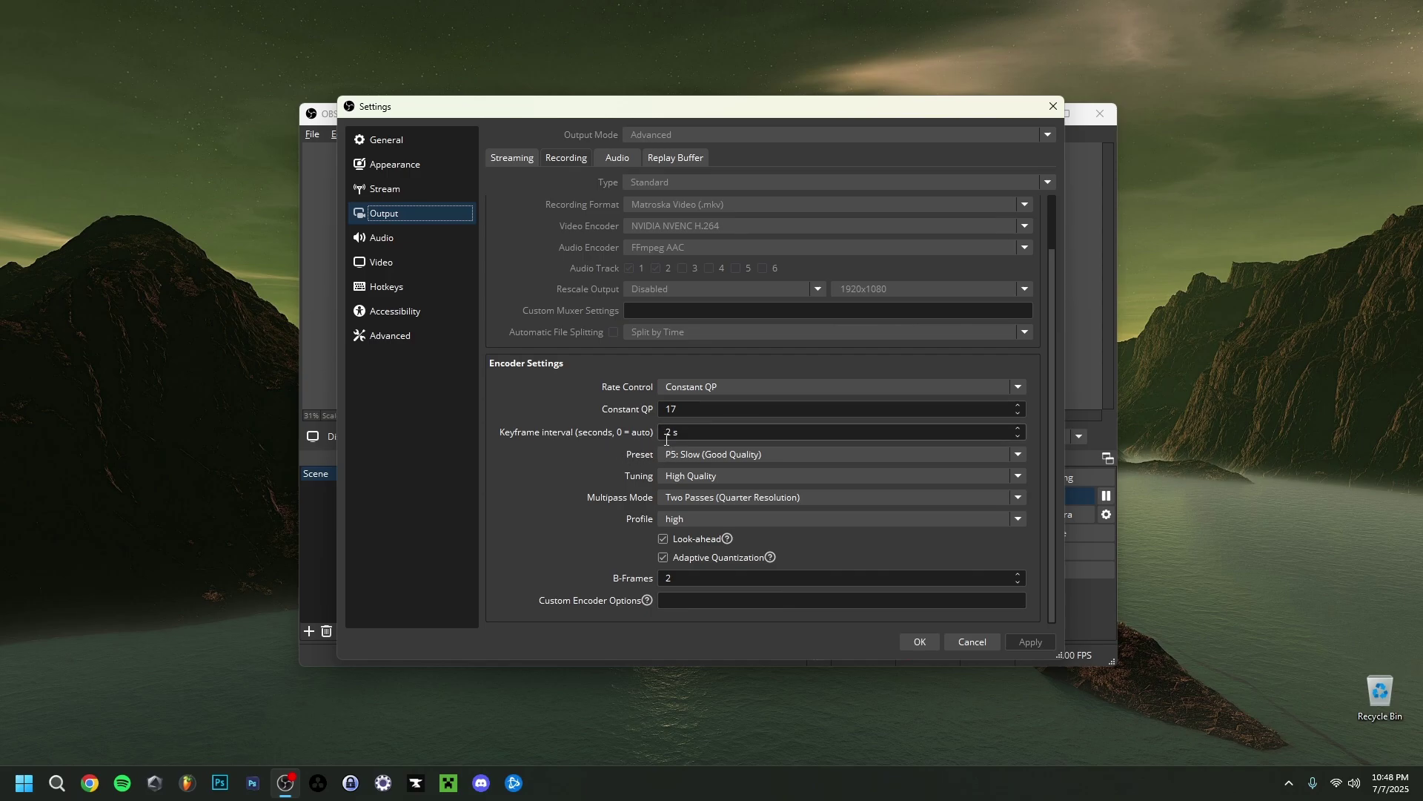
{"action": "left_click", "coordinate": [742, 455]}
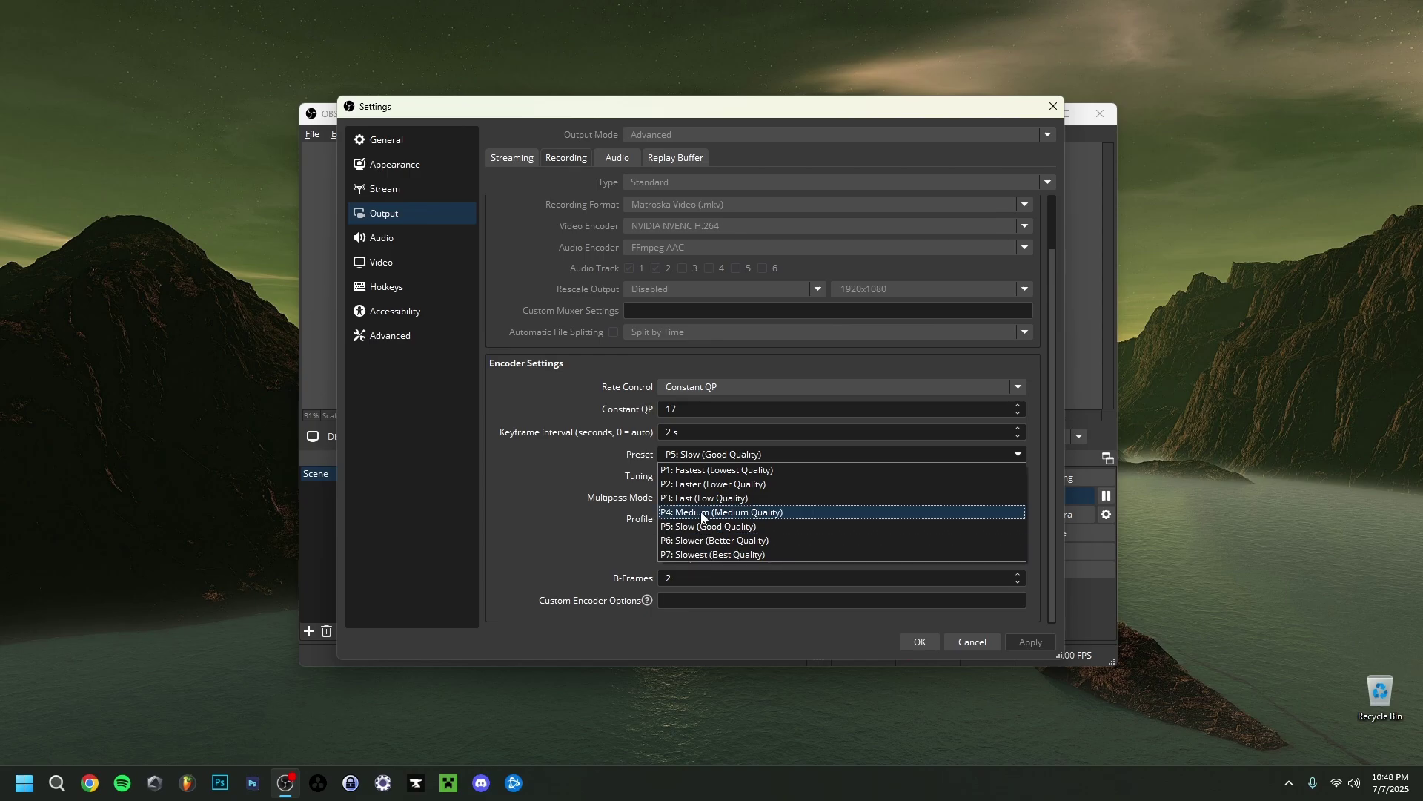
{"action": "left_click", "coordinate": [598, 518]}
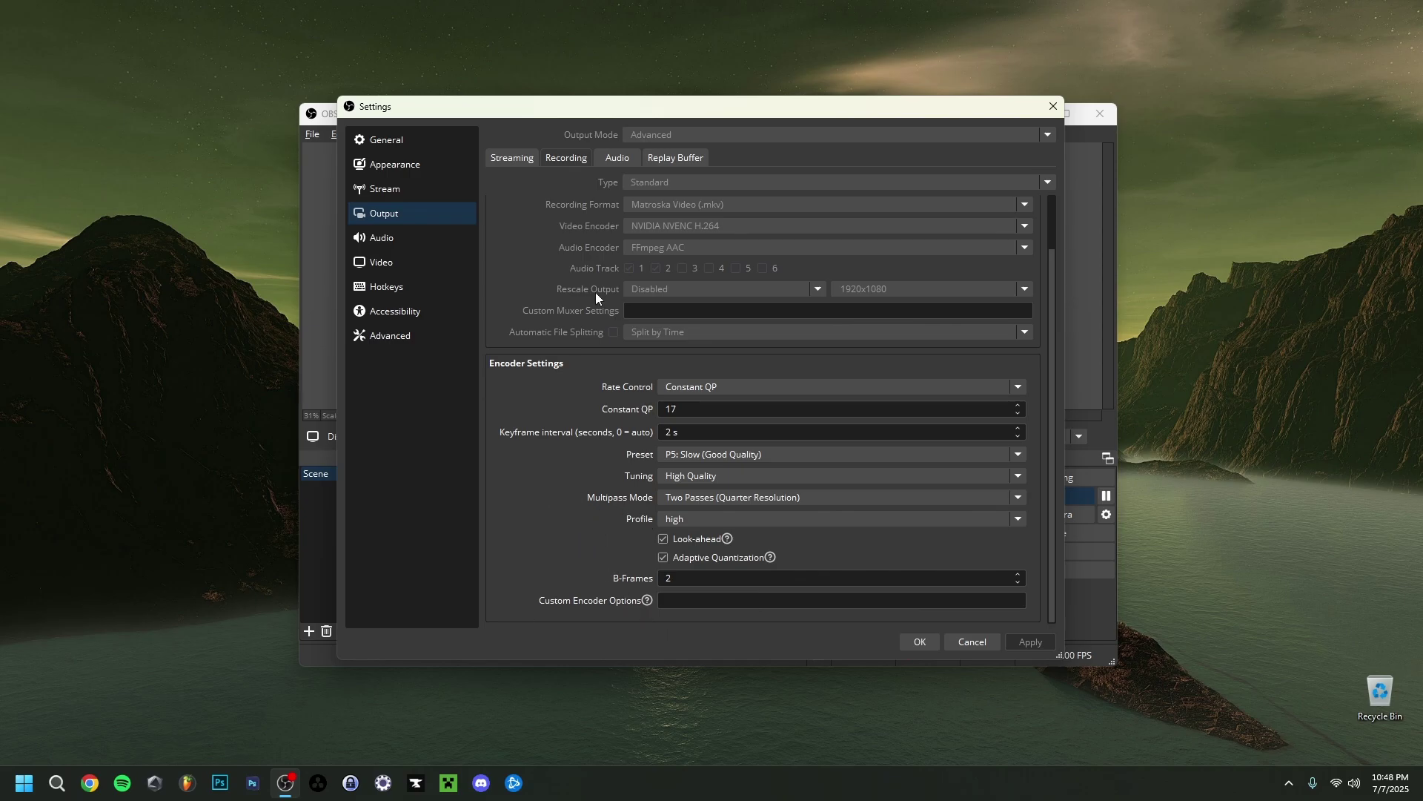
Show the Output Audio tab with Tracks 1–6 all at a 320 bitrate
{"action": "left_click", "coordinate": [625, 160]}
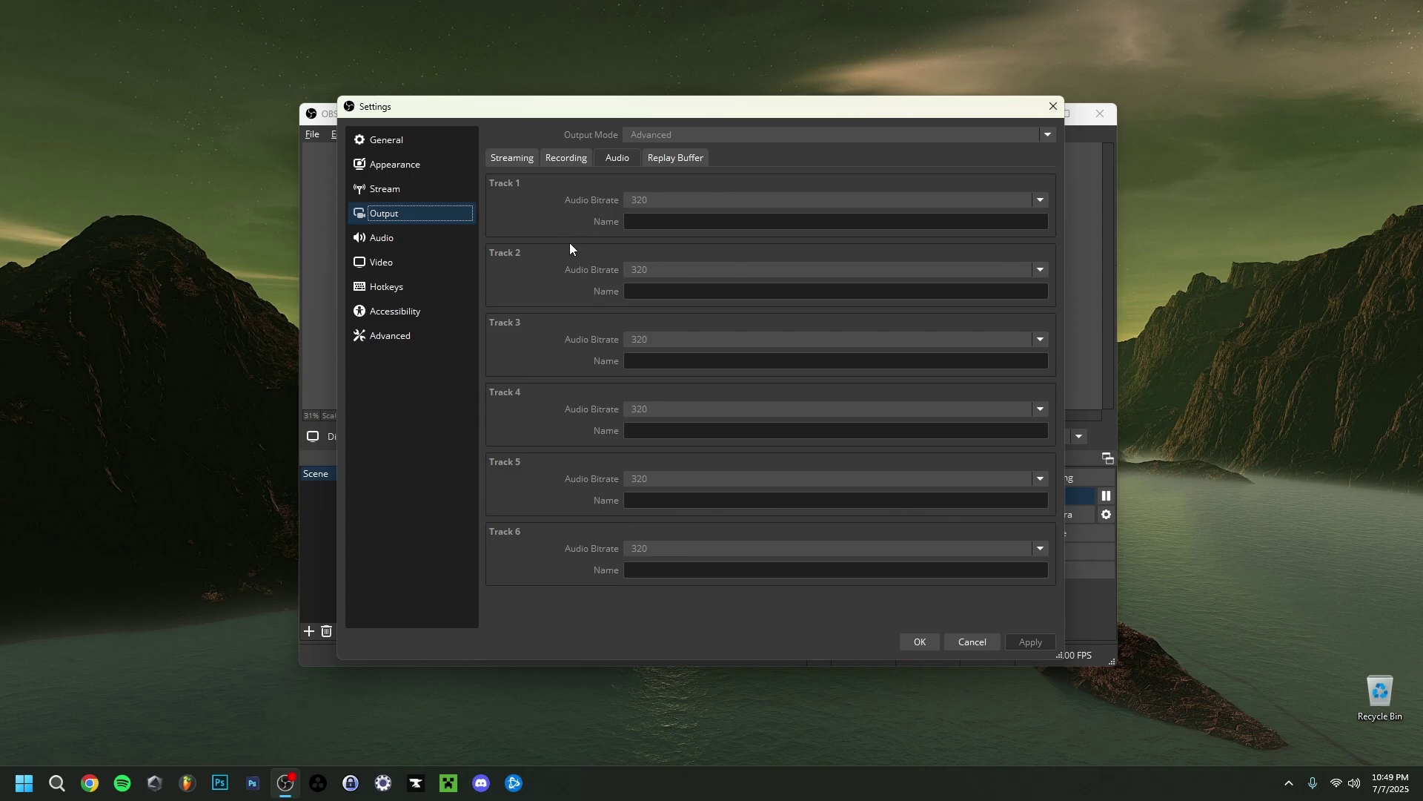
Open the Audio page: 48 kHz stereo, Realtek speakers desktop audio, Yeti mic input
{"action": "left_click", "coordinate": [412, 243]}
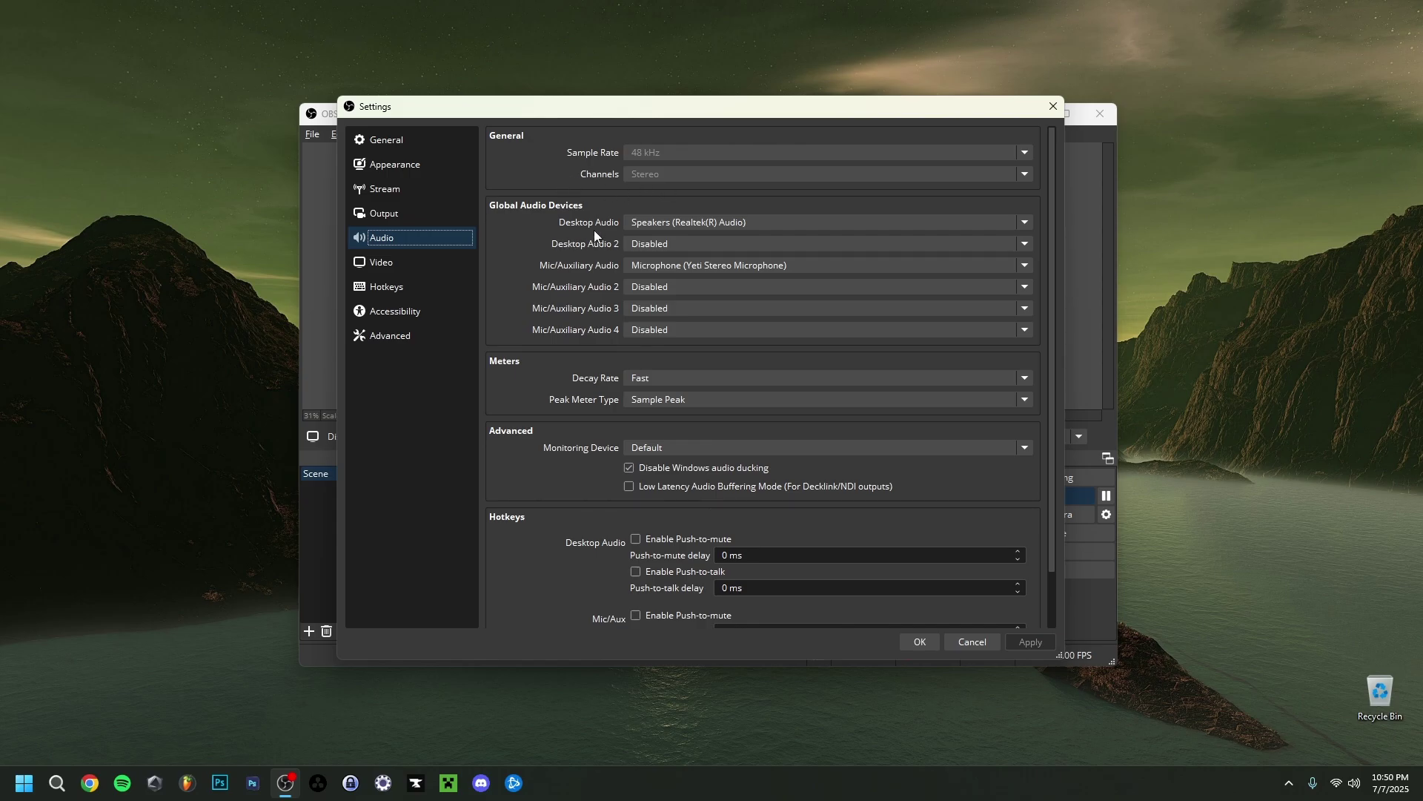
Review the Desktop Audio device list, leaving the selected device unchanged
{"action": "left_click", "coordinate": [656, 224]}
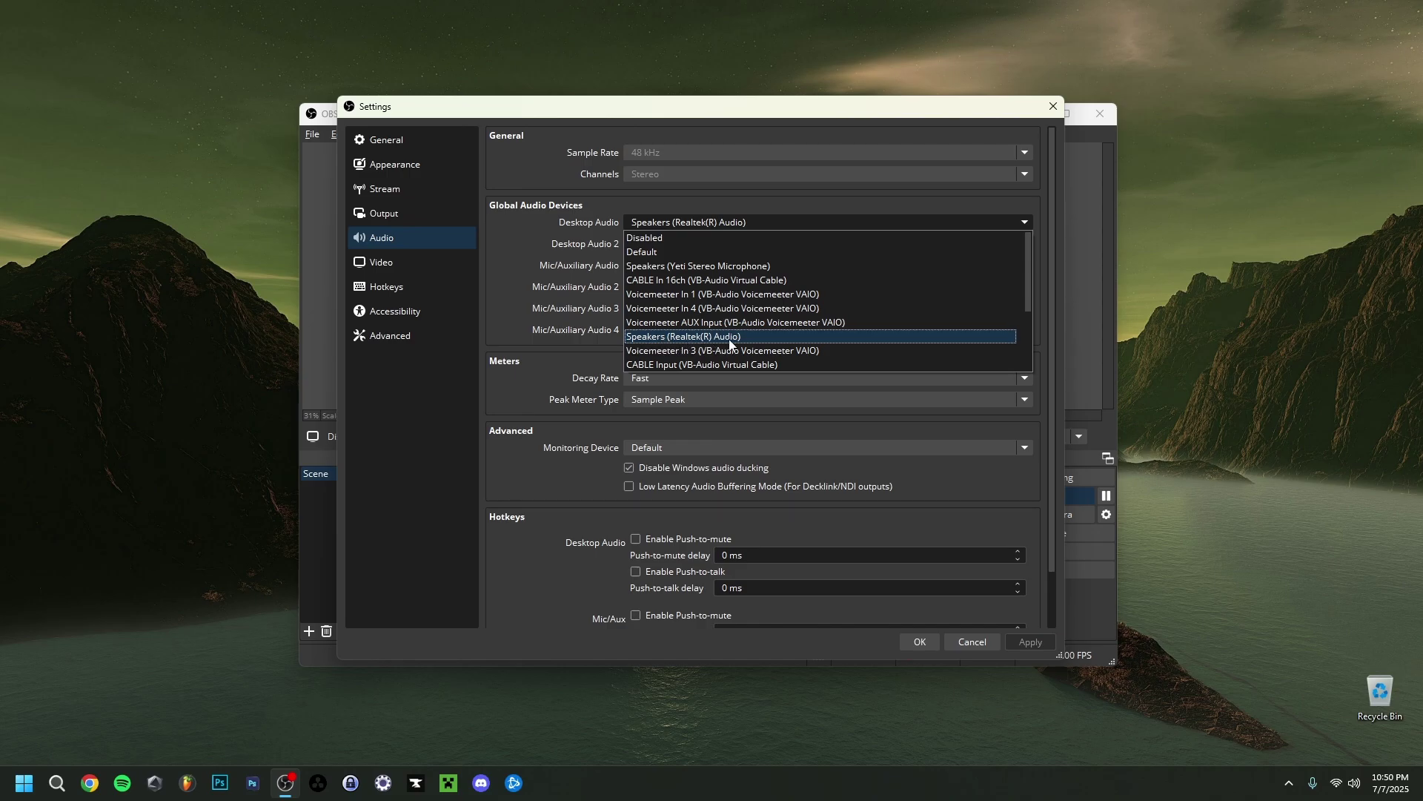
{"action": "scroll", "coordinate": [677, 297], "scroll_direction": "down", "scroll_amount": 2}
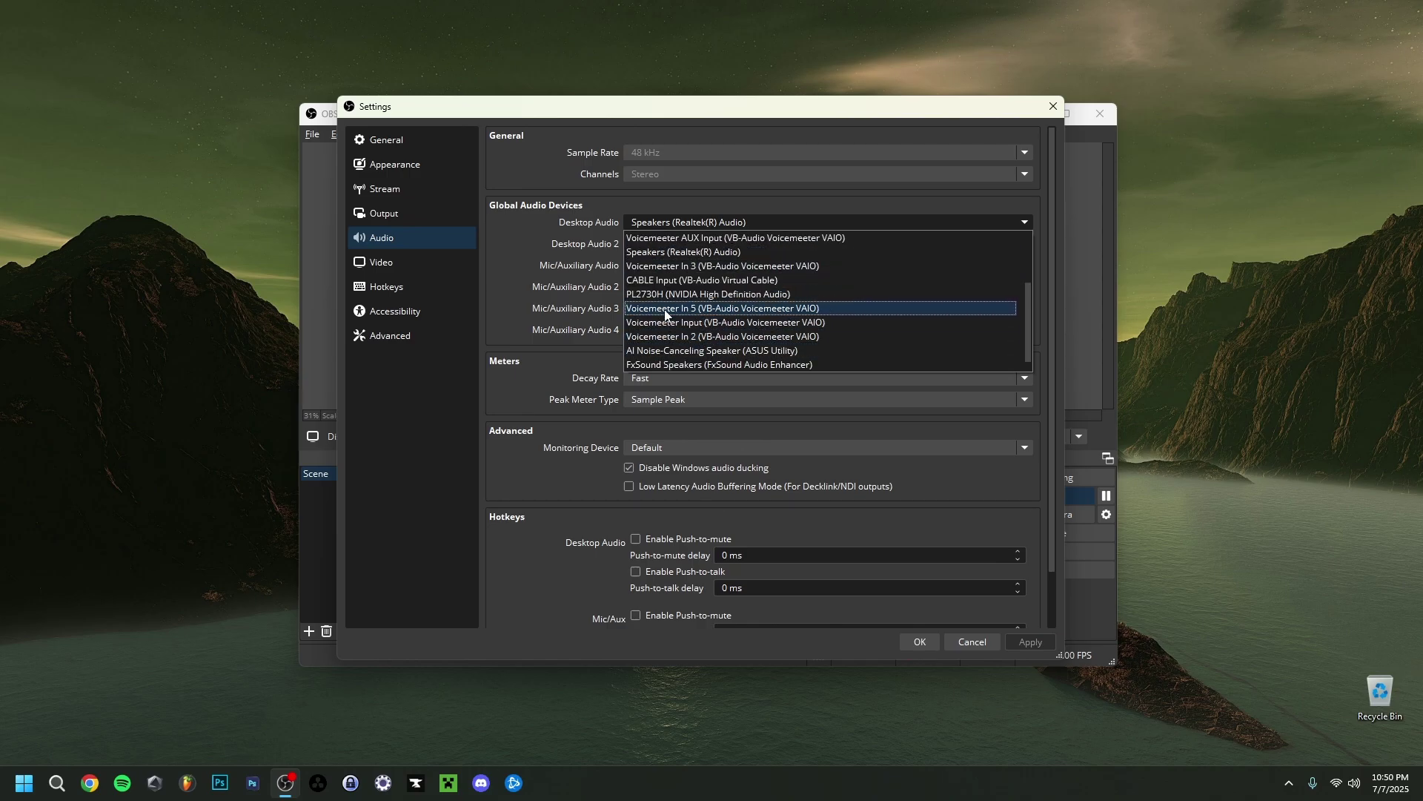
{"action": "scroll", "coordinate": [697, 340], "scroll_direction": "up", "scroll_amount": 1}
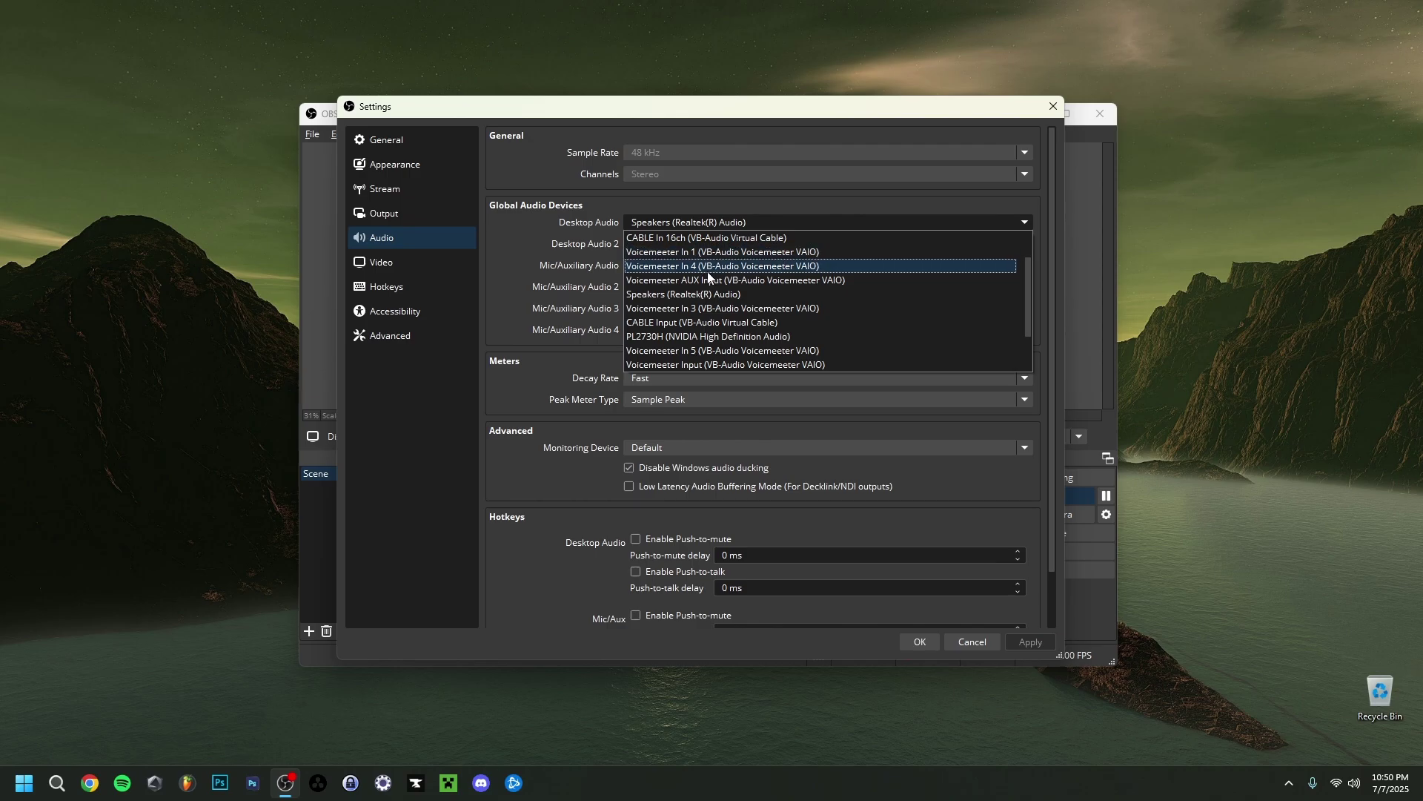
{"action": "scroll", "coordinate": [705, 326], "scroll_direction": "down", "scroll_amount": 1}
{"action": "scroll", "coordinate": [705, 326], "scroll_direction": "up", "scroll_amount": 2}
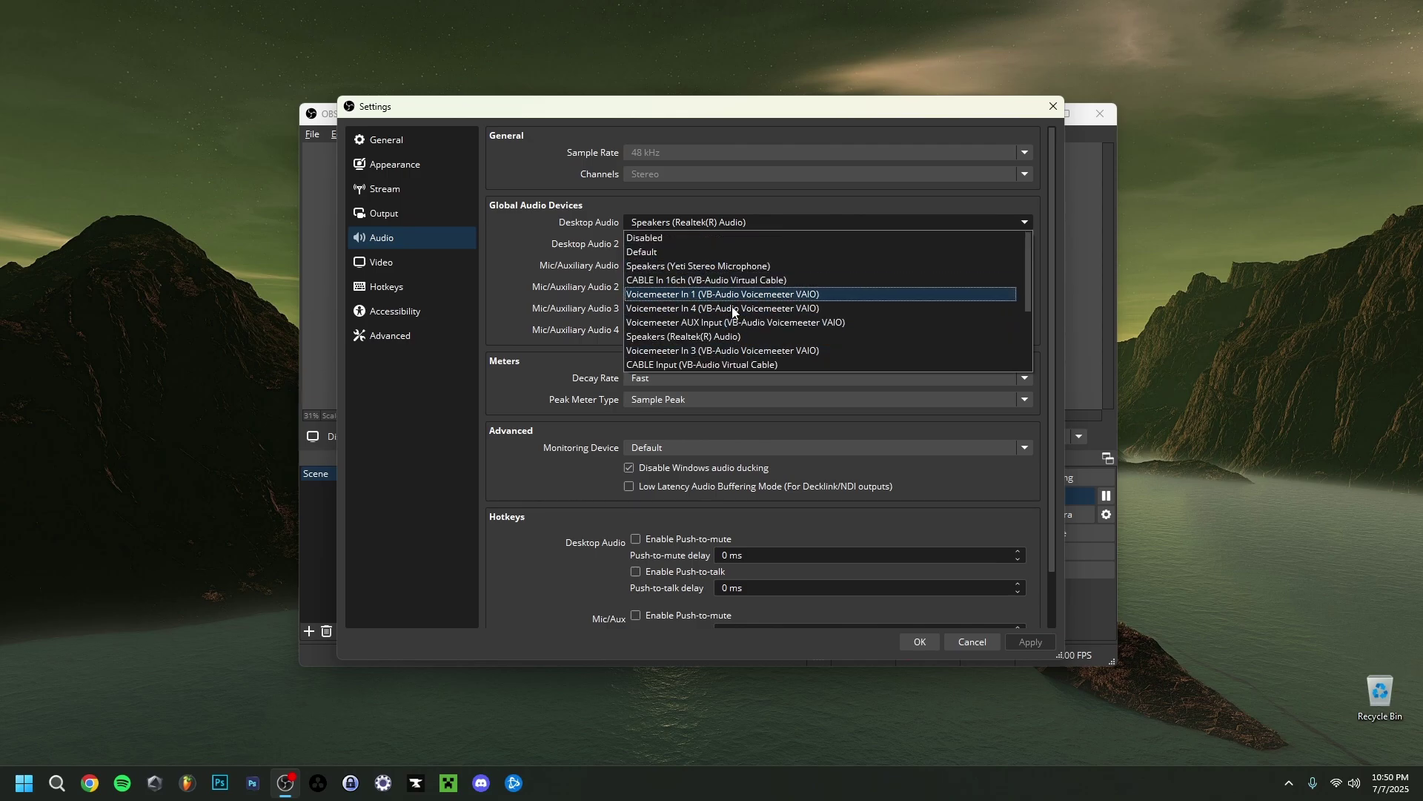
{"action": "key", "text": "Escape"}
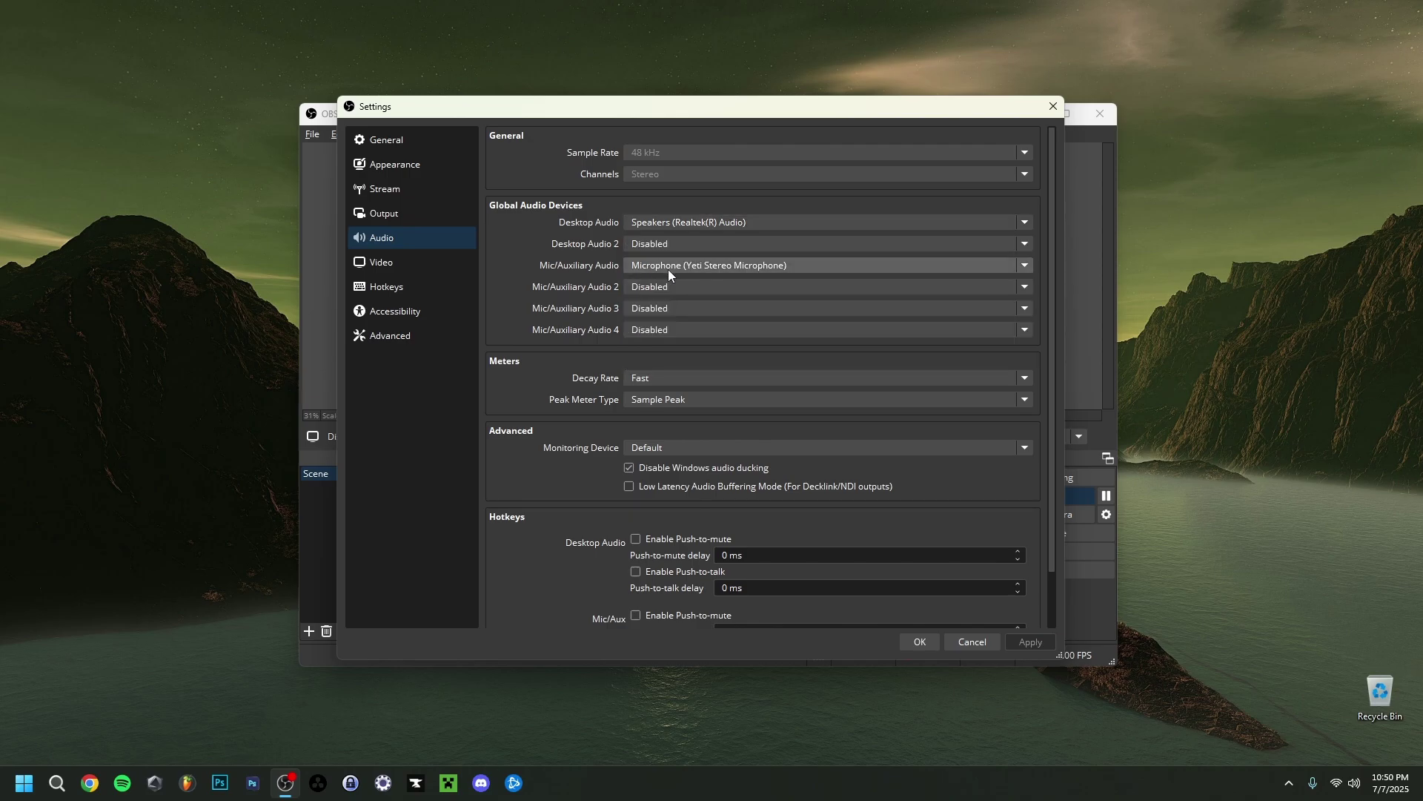
Review the Mic/Auxiliary Audio device list, keeping the Yeti microphone selected
{"action": "left_click", "coordinate": [668, 269]}
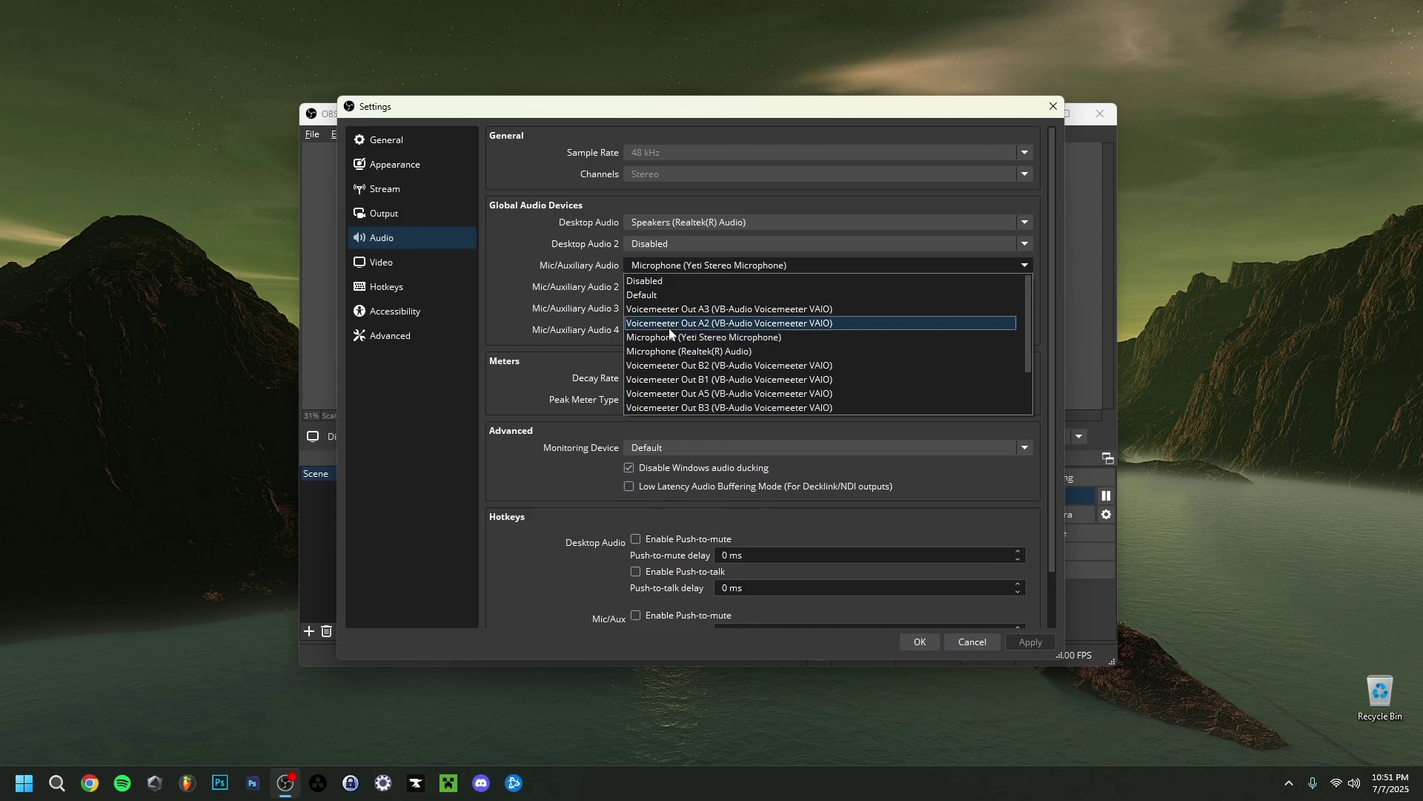
{"action": "scroll", "coordinate": [645, 378], "scroll_direction": "down", "scroll_amount": 2}
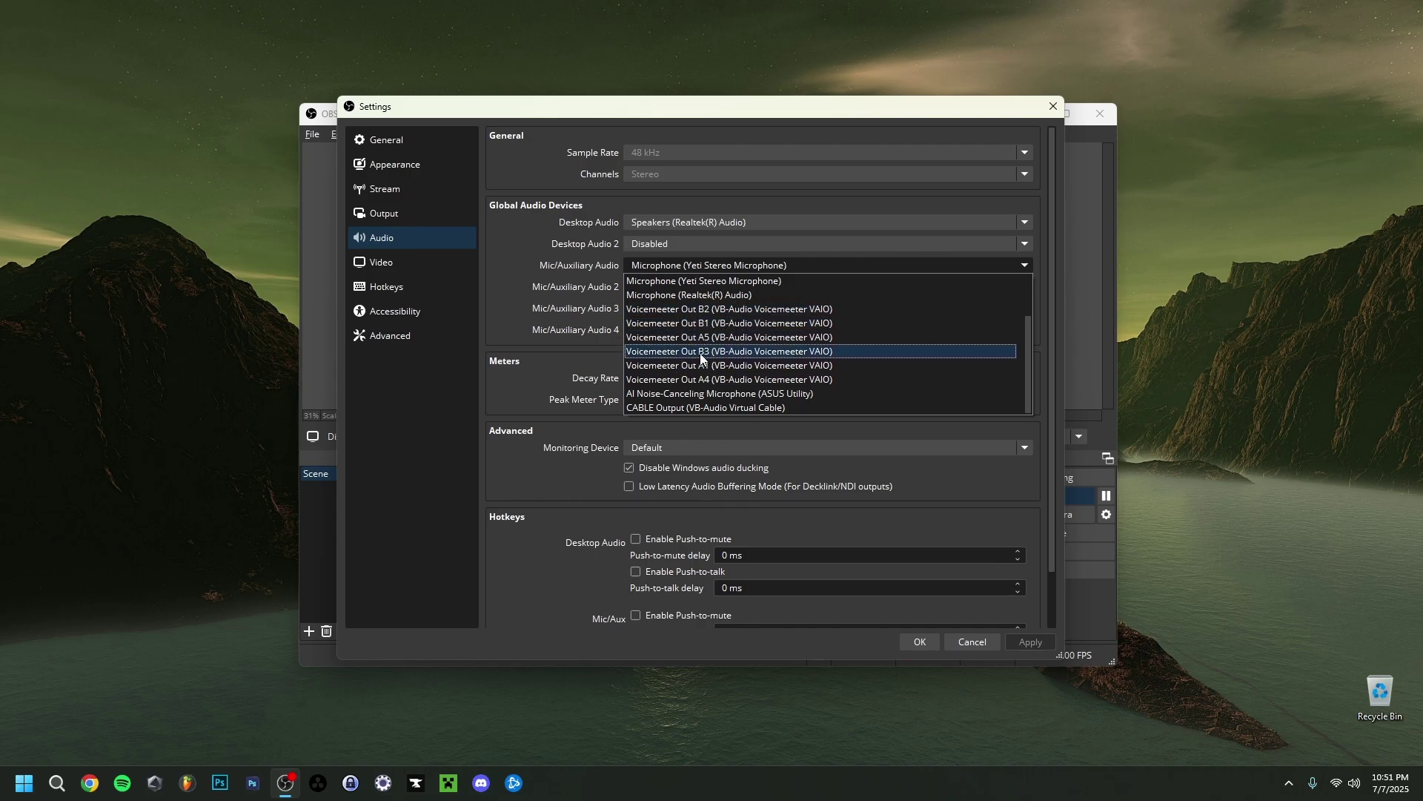
{"action": "scroll", "coordinate": [693, 356], "scroll_direction": "up", "scroll_amount": 1}
{"action": "scroll", "coordinate": [712, 363], "scroll_direction": "down", "scroll_amount": 1}
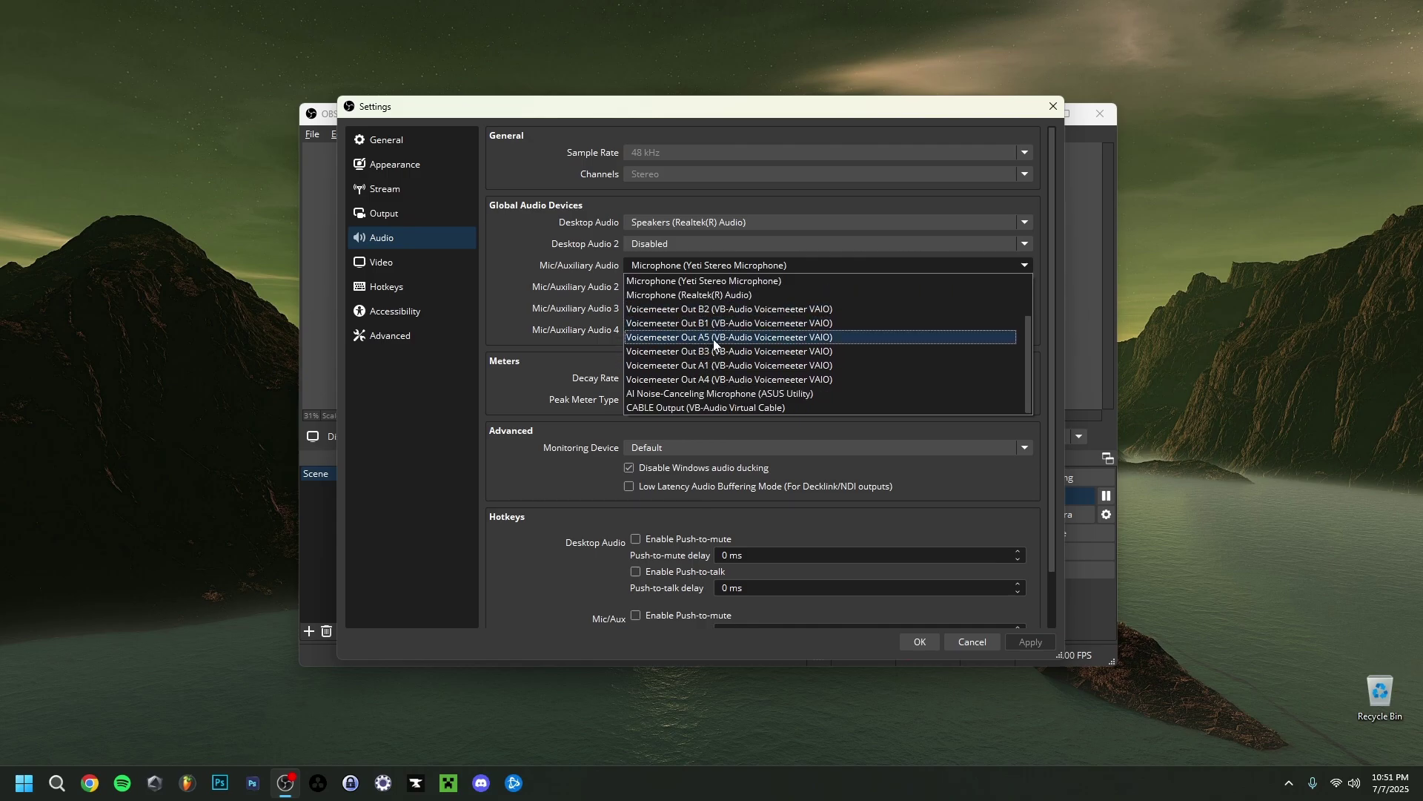
{"action": "key", "text": "Escape"}
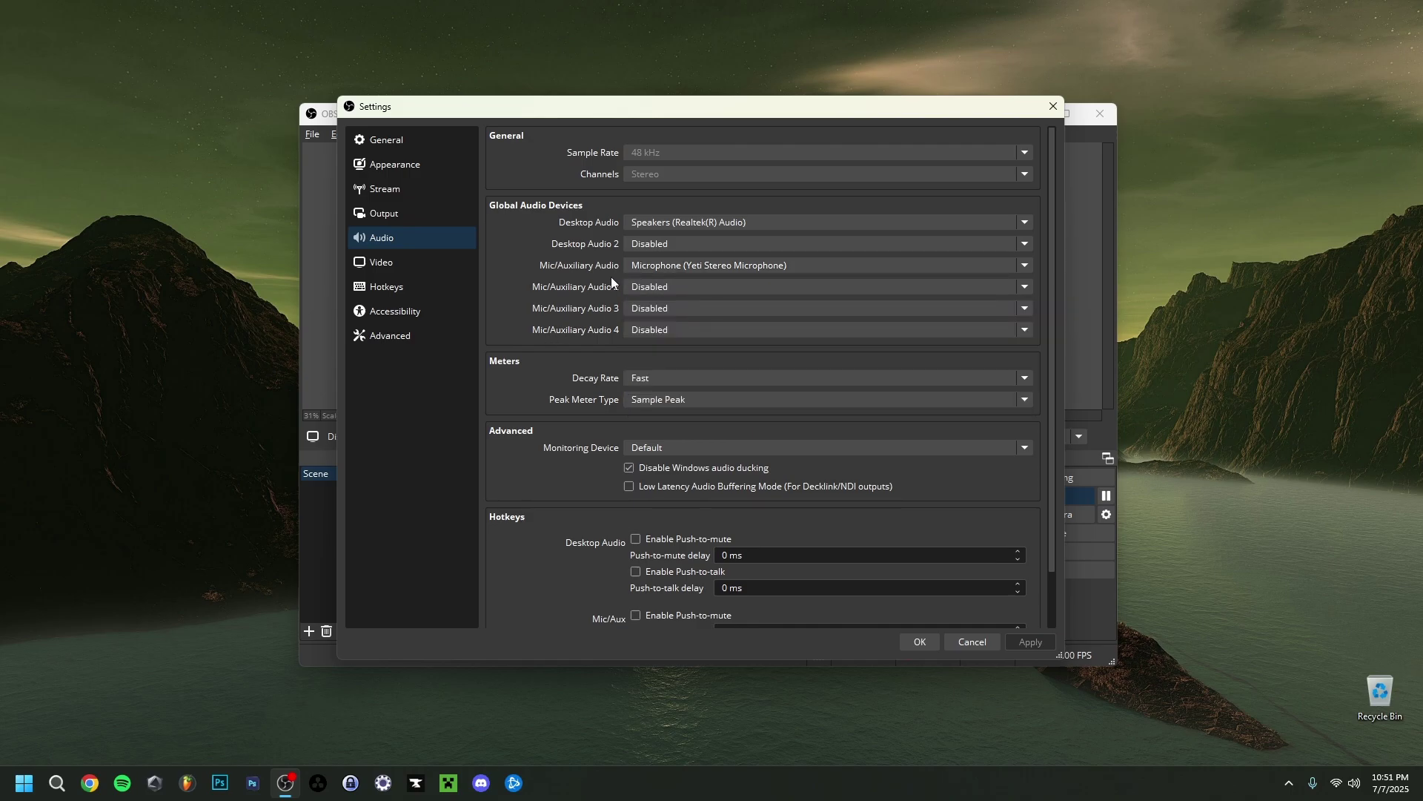
Switch to the Video page showing 1920x1080 base and output resolution at 60 FPS
{"action": "scroll", "coordinate": [519, 367], "scroll_direction": "down", "scroll_amount": 1}
{"action": "scroll", "coordinate": [512, 371], "scroll_direction": "down", "scroll_amount": 1}
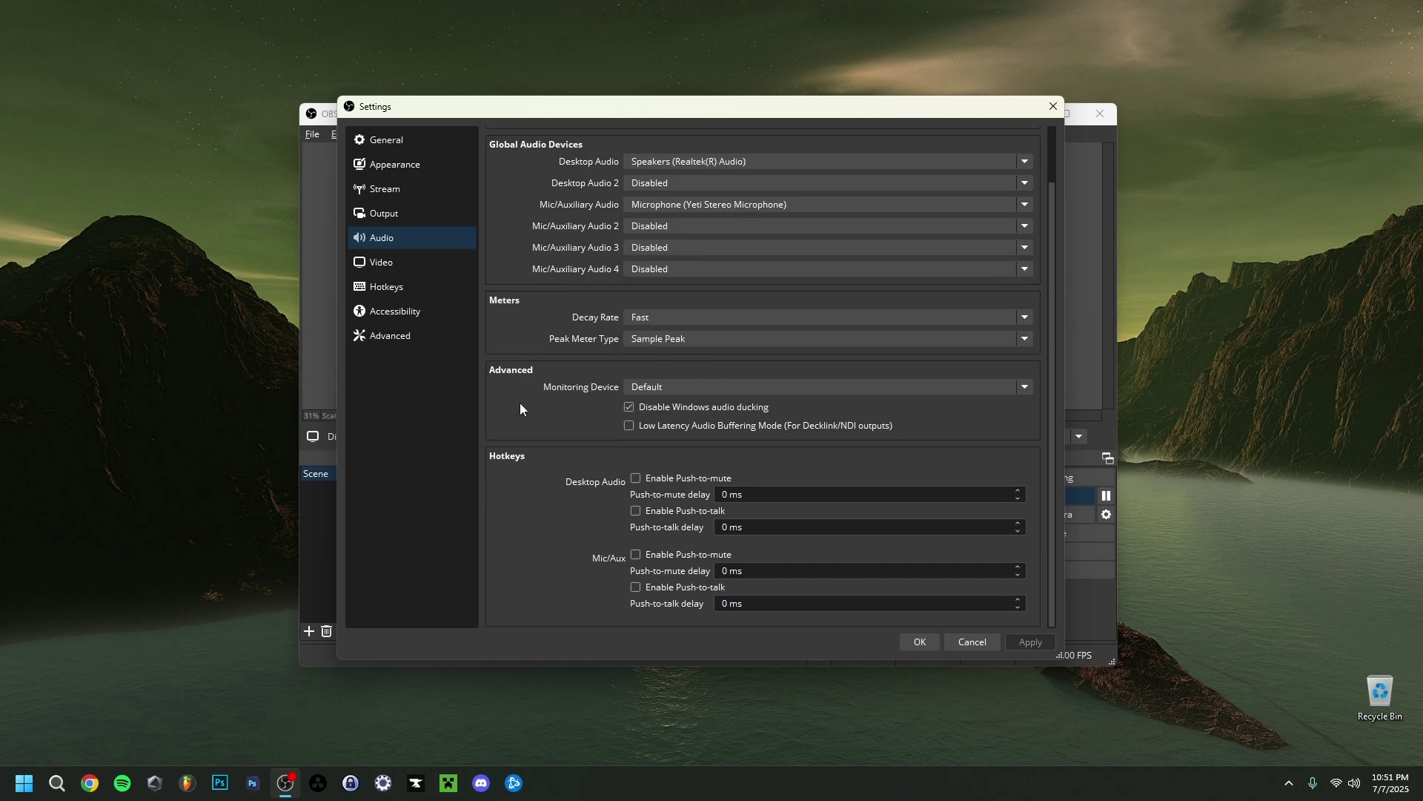
{"action": "scroll", "coordinate": [519, 402], "scroll_direction": "up", "scroll_amount": 2}
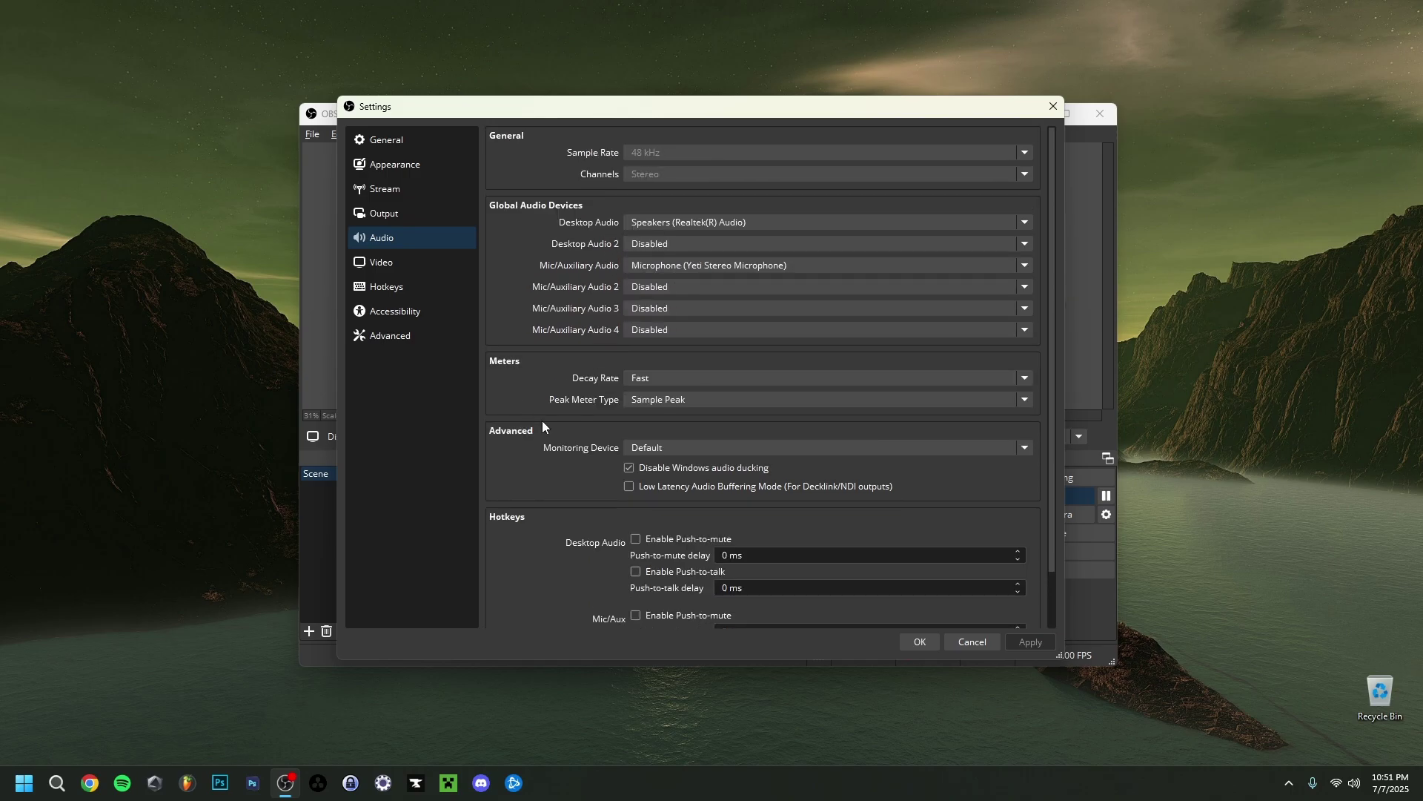
{"action": "left_click", "coordinate": [420, 263]}
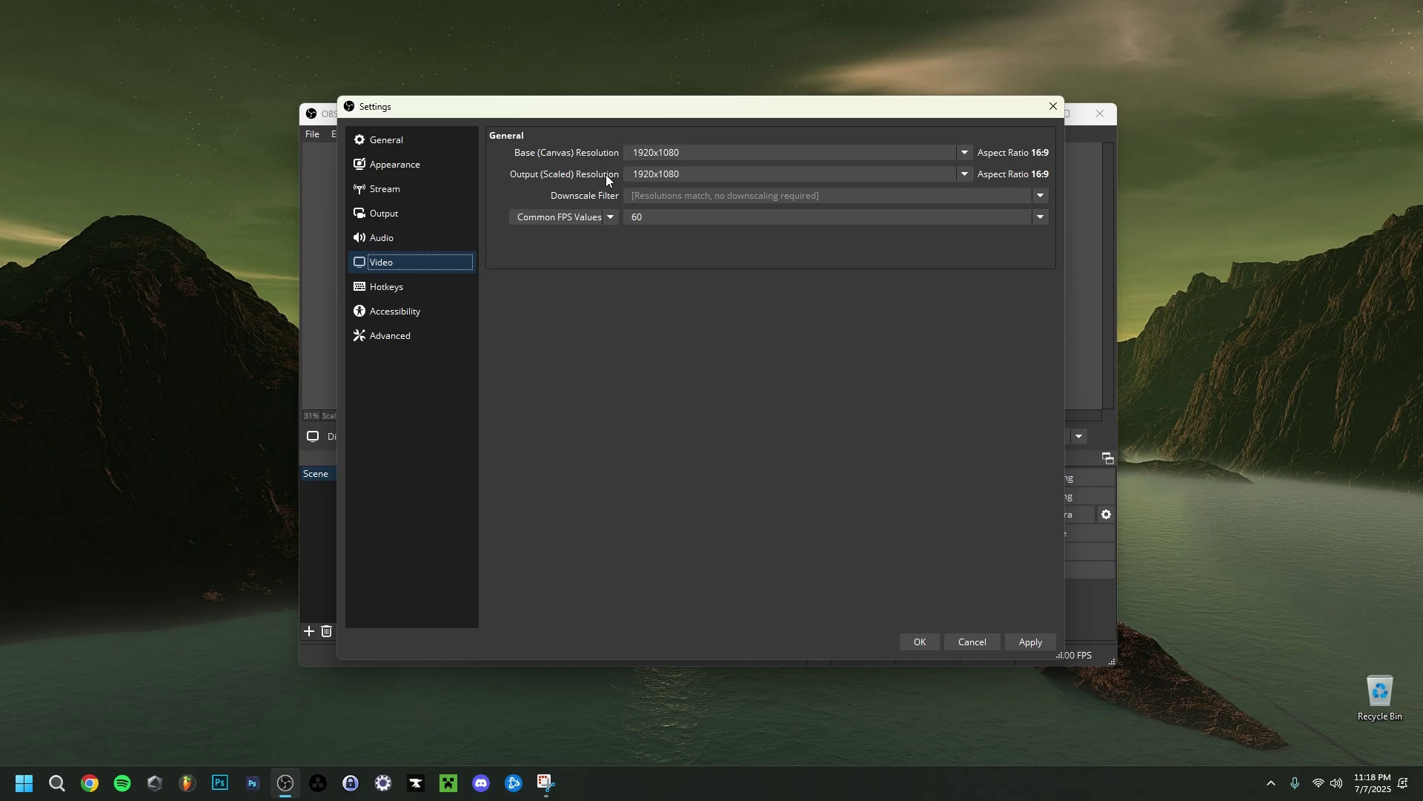
{"action": "left_click", "coordinate": [692, 173]}
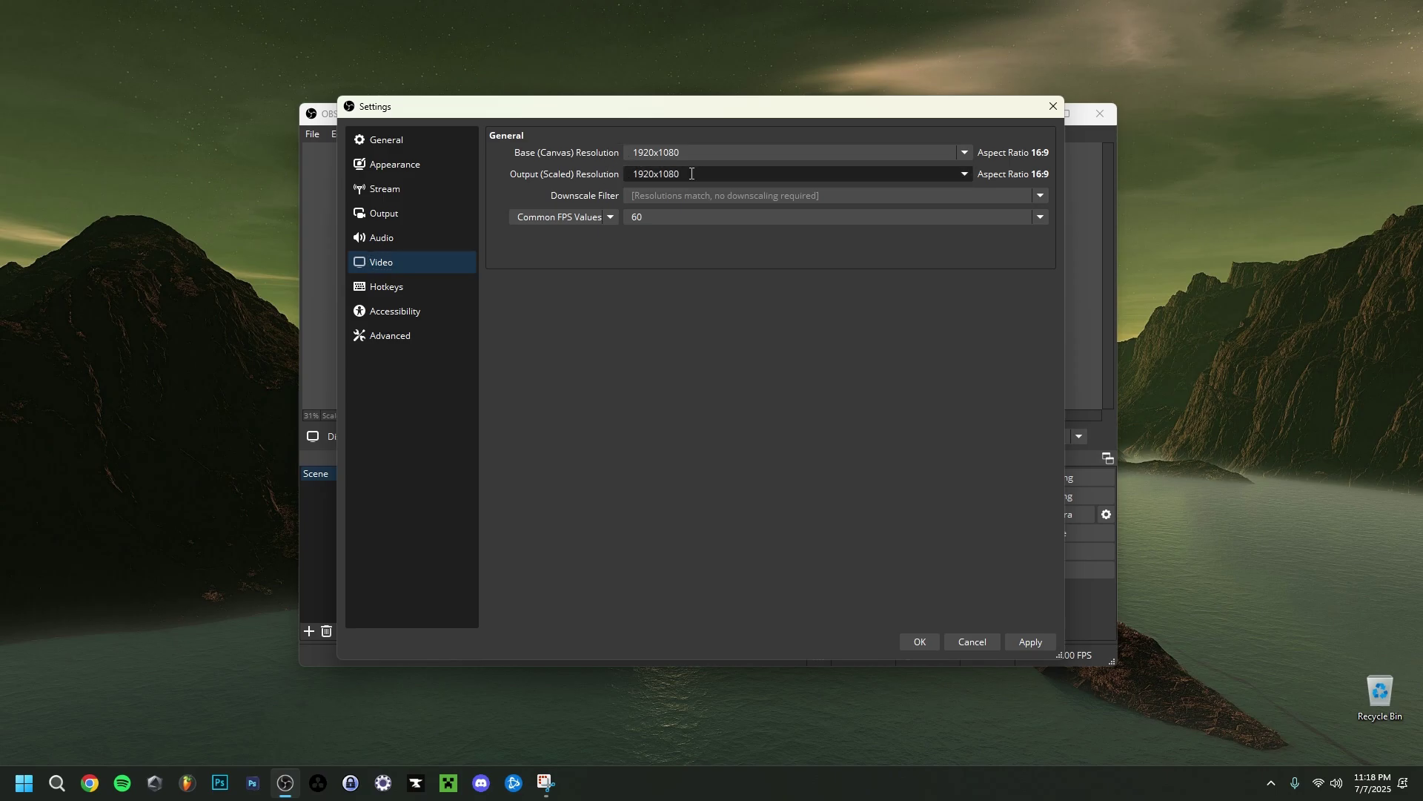
{"action": "left_click", "coordinate": [964, 174]}
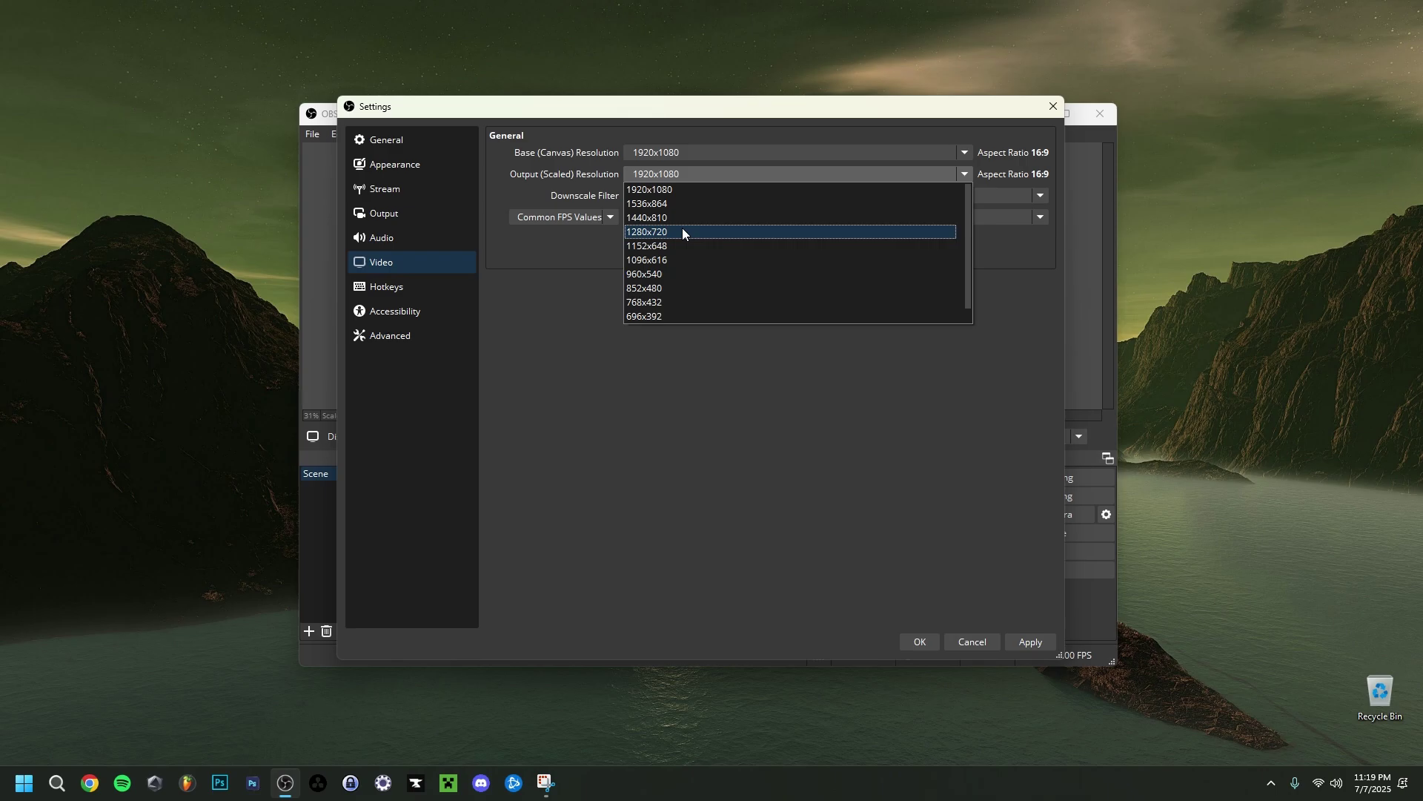
{"action": "left_click", "coordinate": [612, 202]}
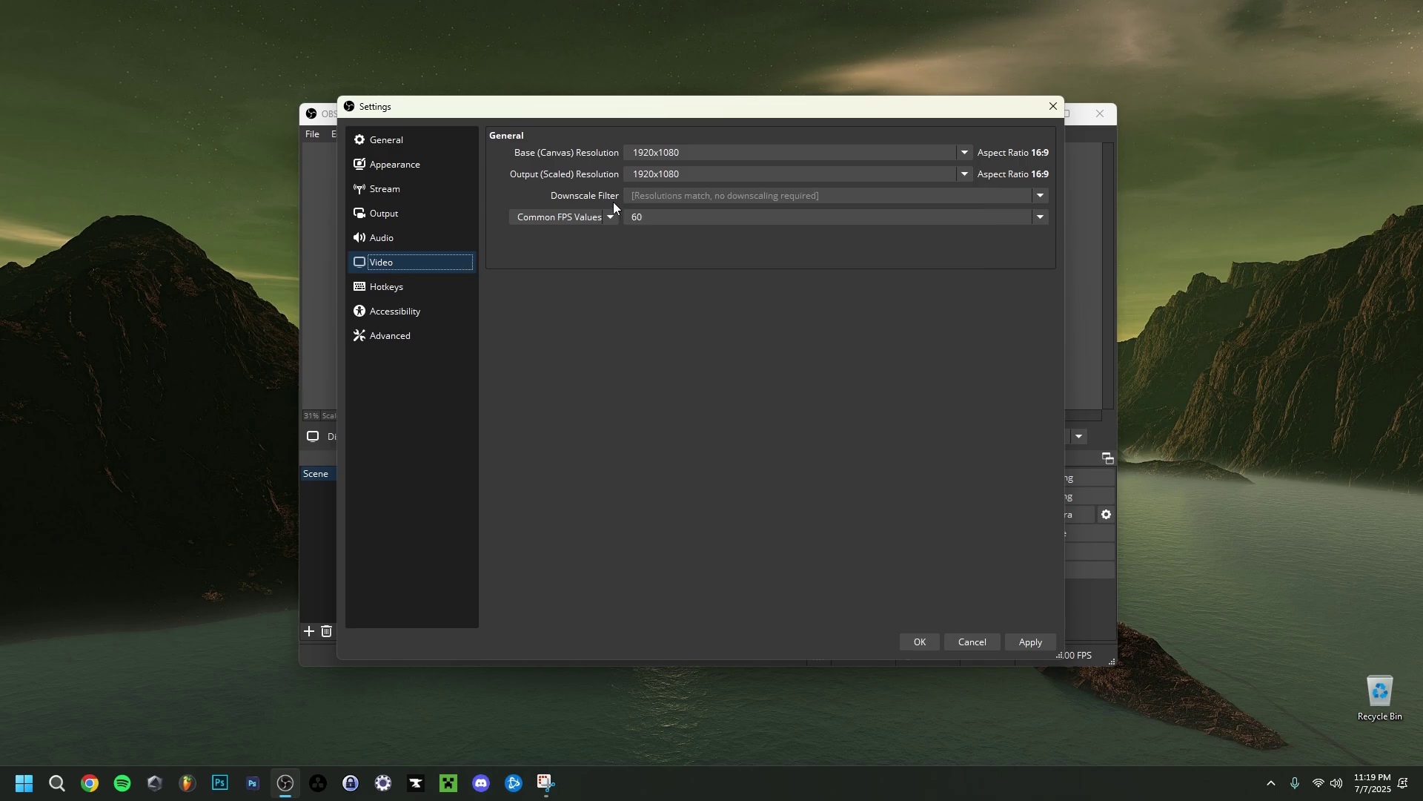
{"action": "left_click", "coordinate": [660, 219]}
Show the Hotkeys page and scroll through unassigned actions like Start Recording and Screenshot Output
{"action": "left_click", "coordinate": [387, 289]}
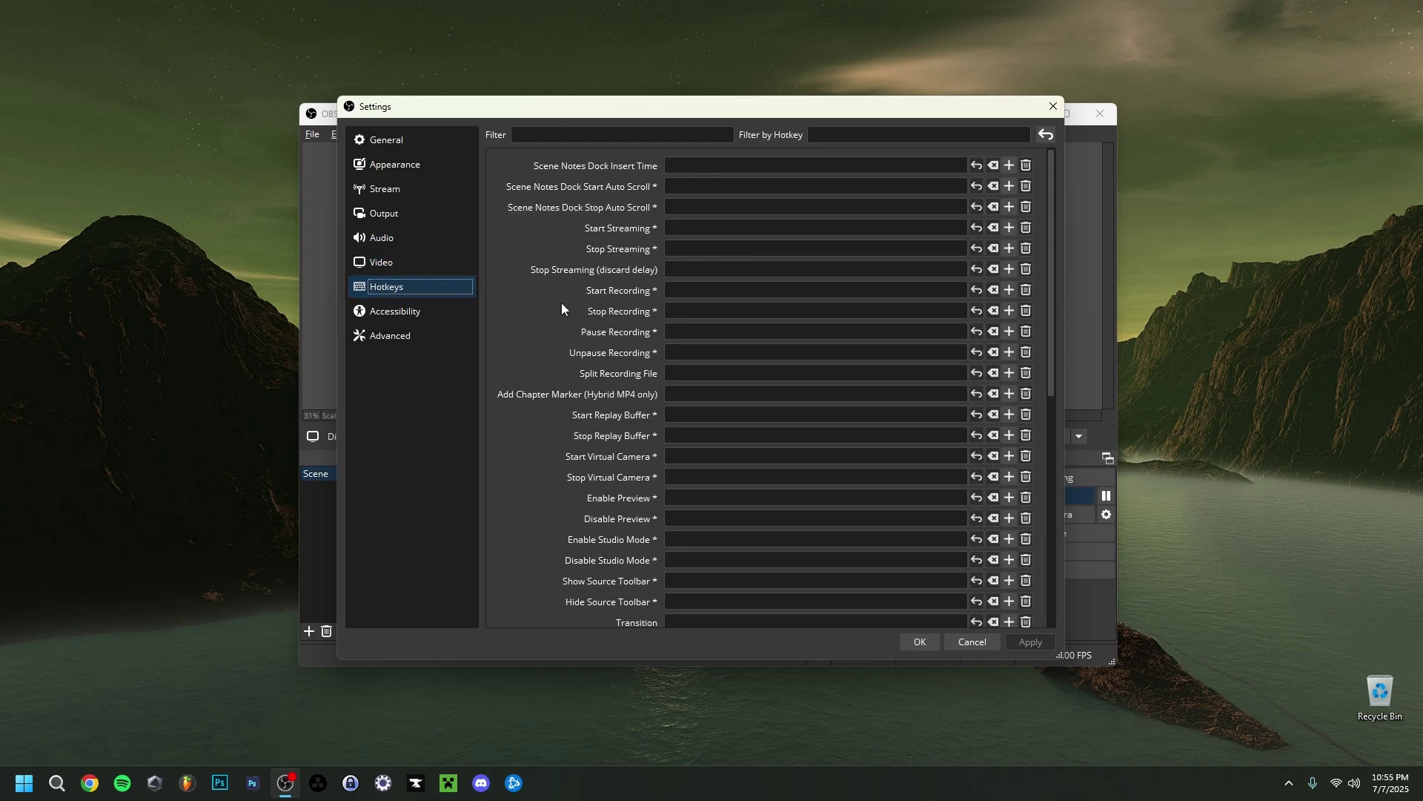
{"action": "key", "text": "Tab"}
{"action": "scroll", "coordinate": [527, 452], "scroll_direction": "down", "scroll_amount": 5}
{"action": "scroll", "coordinate": [536, 467], "scroll_direction": "up", "scroll_amount": 2}
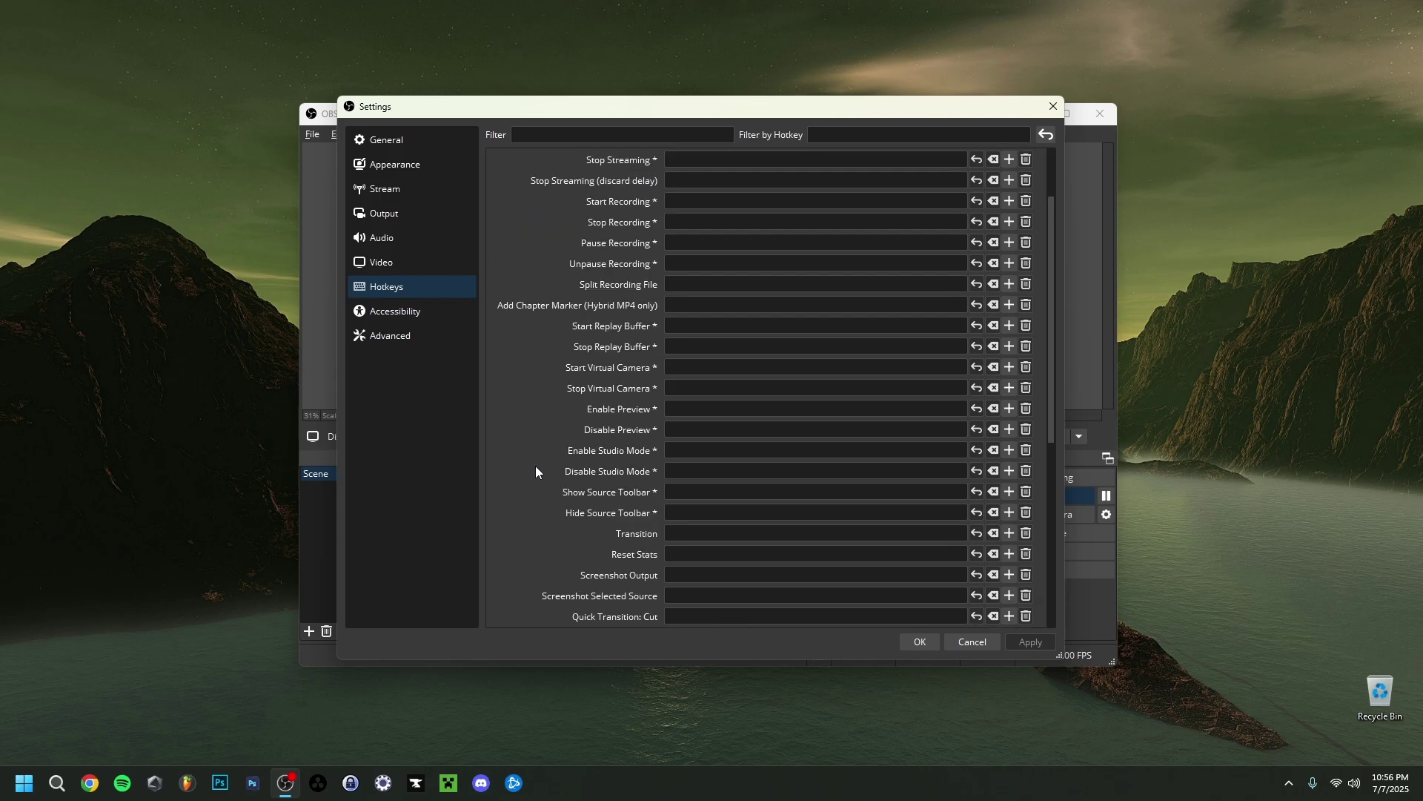
{"action": "scroll", "coordinate": [539, 471], "scroll_direction": "up", "scroll_amount": 4}
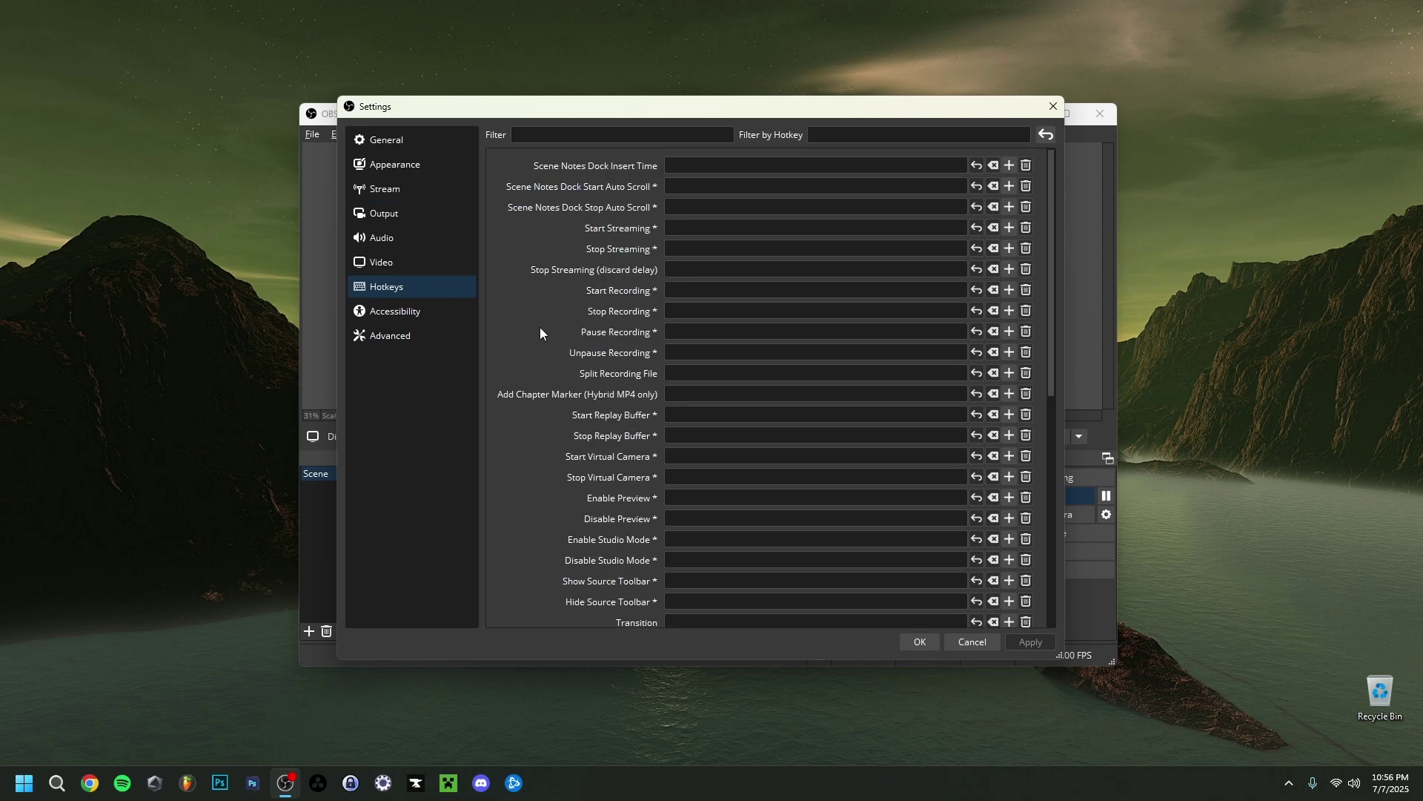
Move to the Accessibility page with the default color preset and Use Different Colors unchecked
{"action": "key", "text": "Down"}
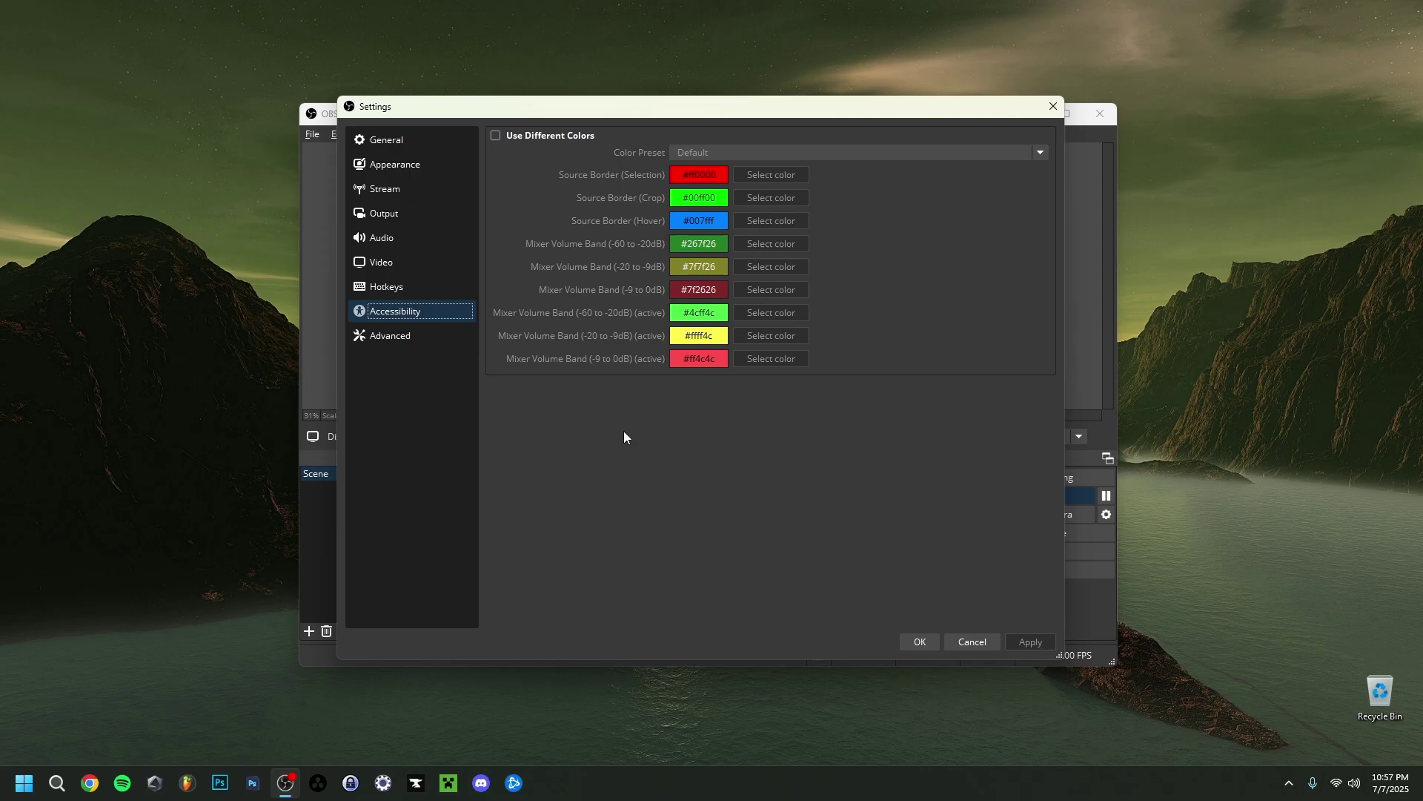
Open the Advanced page and keep Process Priority at Above Normal
{"action": "key", "text": "Down"}
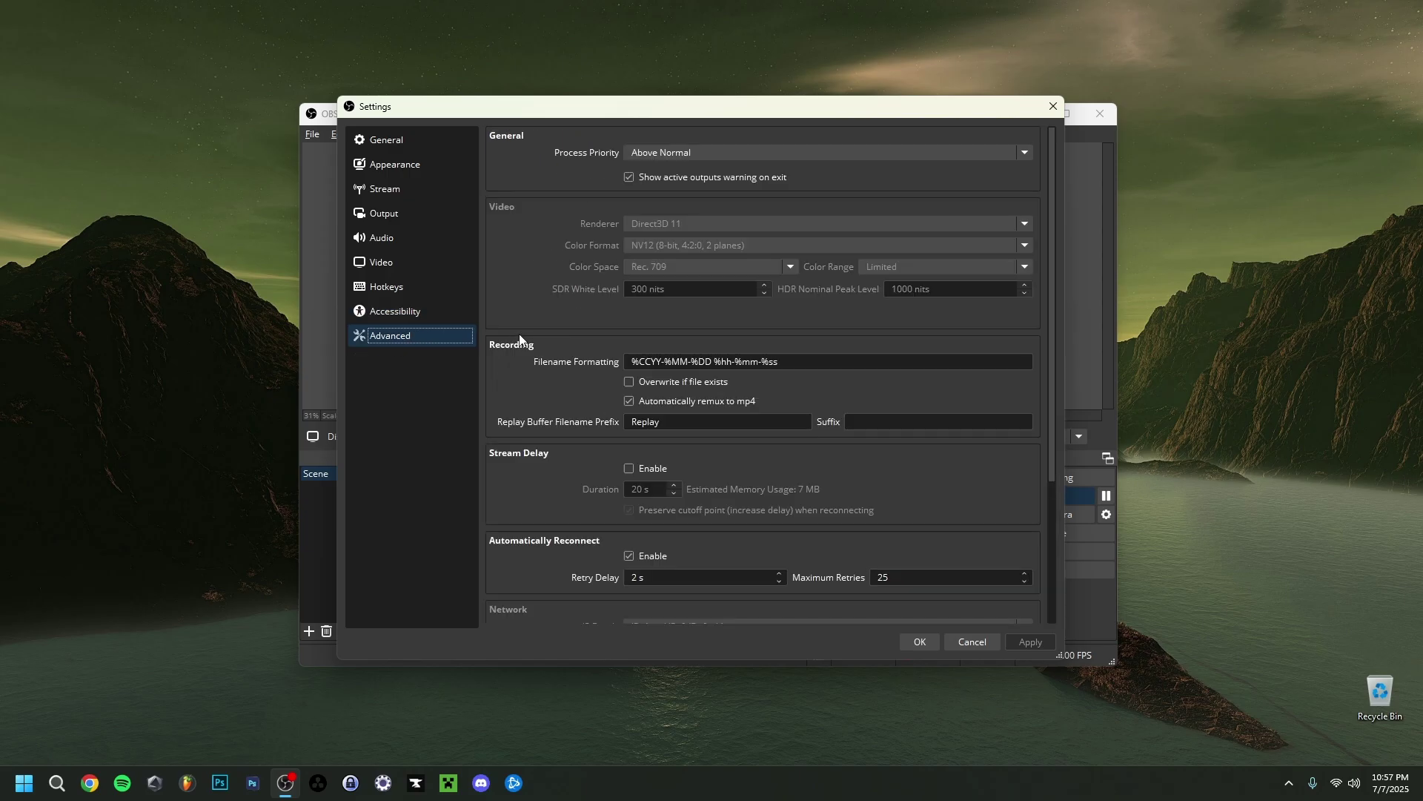
{"action": "left_click", "coordinate": [663, 154]}
{"action": "left_click", "coordinate": [608, 163]}
Close Settings, open Mic/Aux Advanced Audio Properties, and leave Desktop Audio monitoring off
{"action": "left_click", "coordinate": [920, 642]}
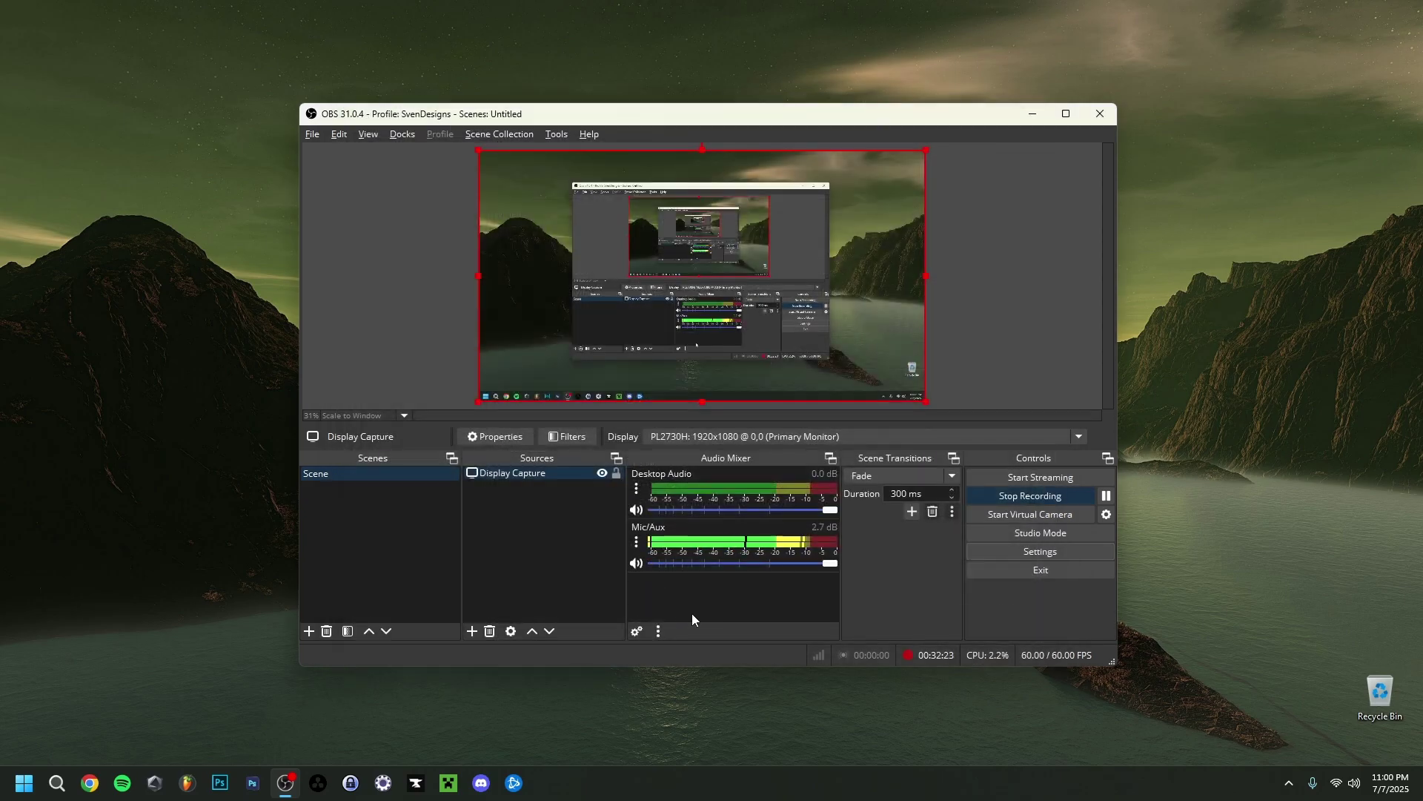
{"action": "left_click", "coordinate": [636, 546]}
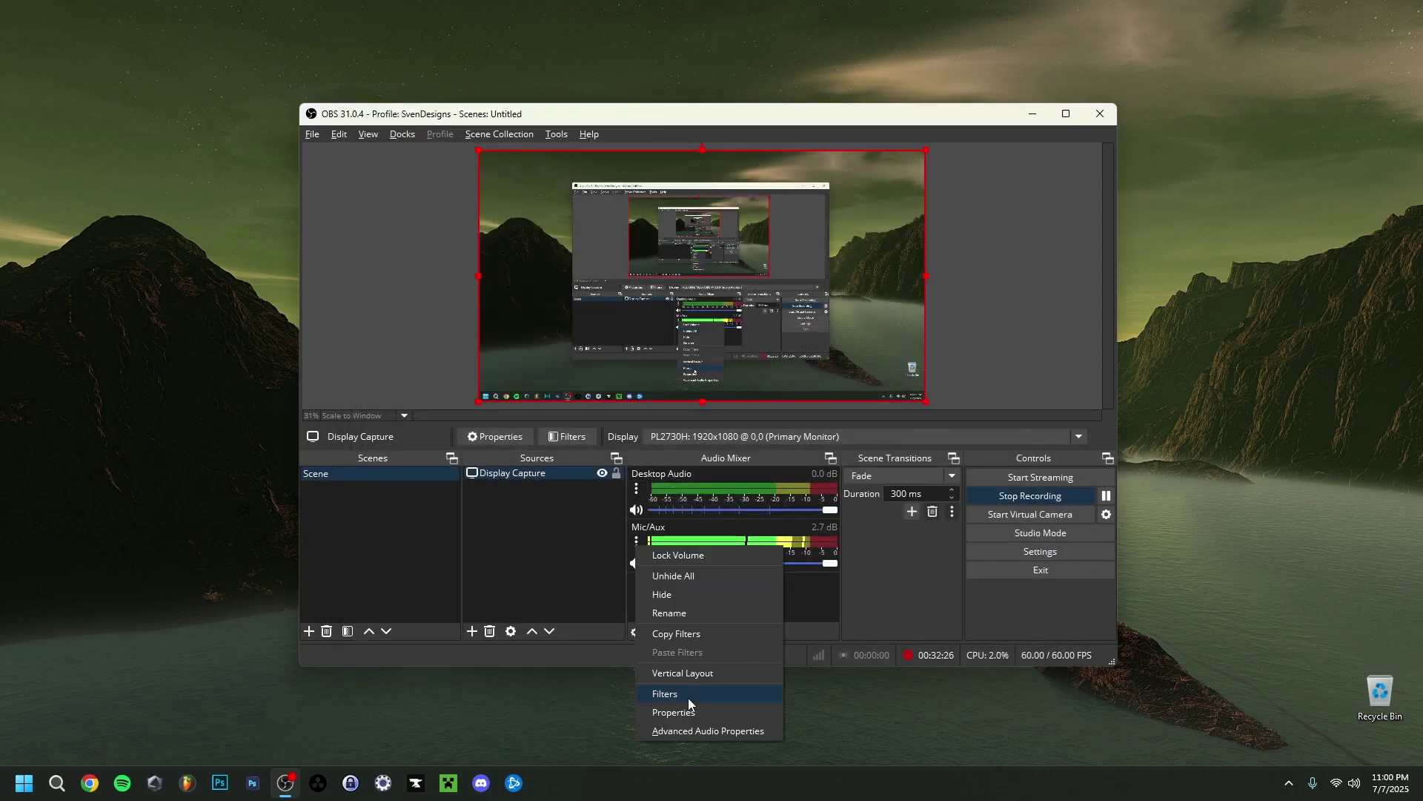
{"action": "left_click", "coordinate": [701, 732]}
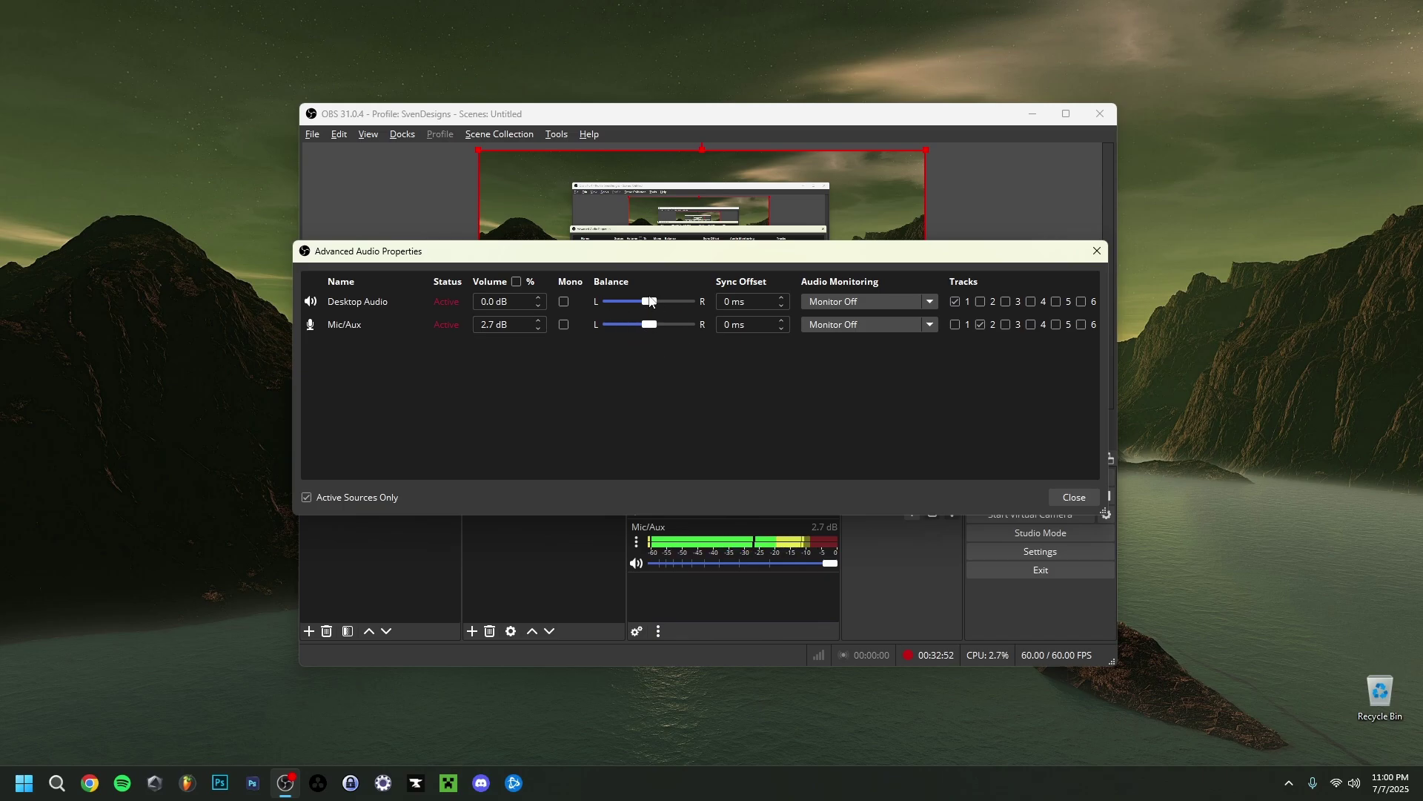
{"action": "left_click", "coordinate": [856, 303]}
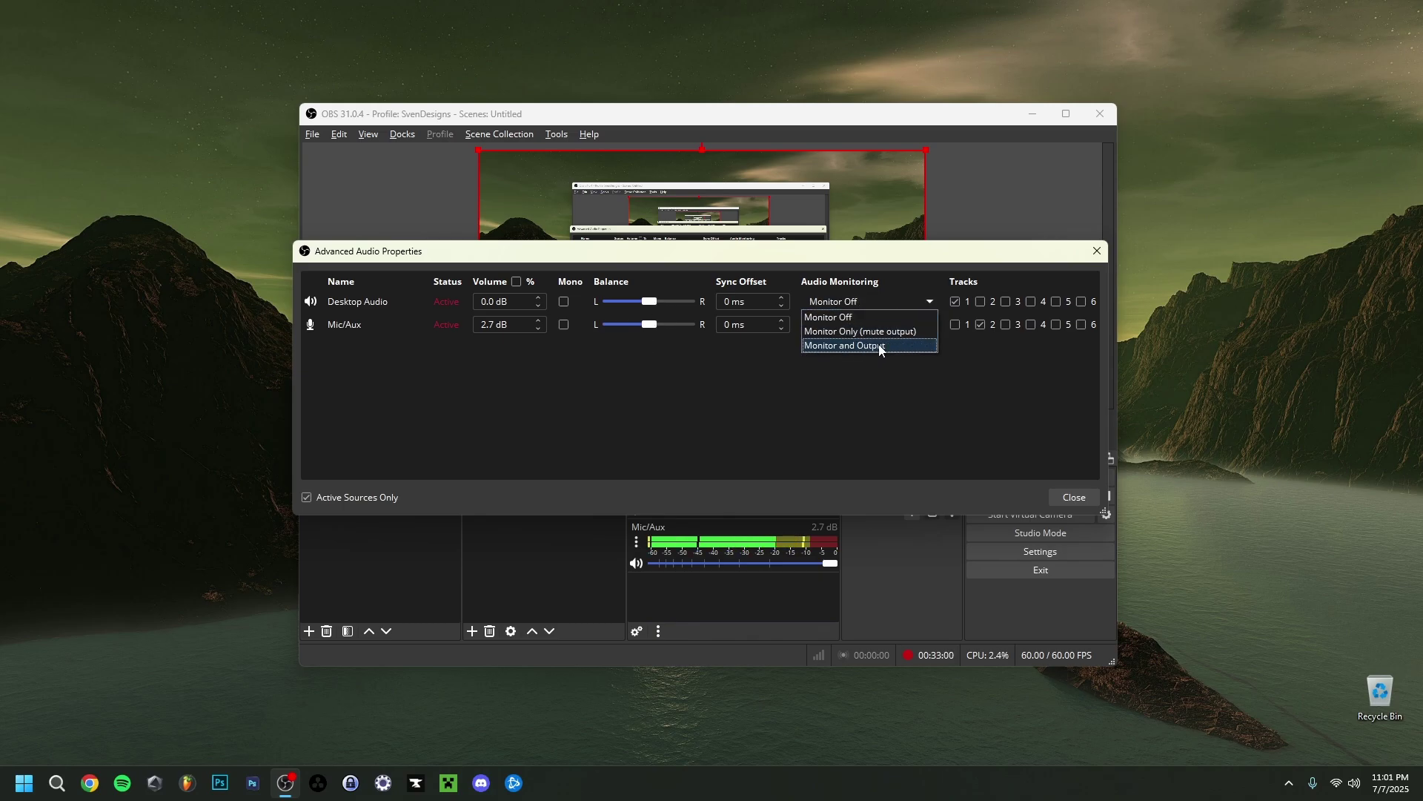
{"action": "left_click", "coordinate": [823, 393]}
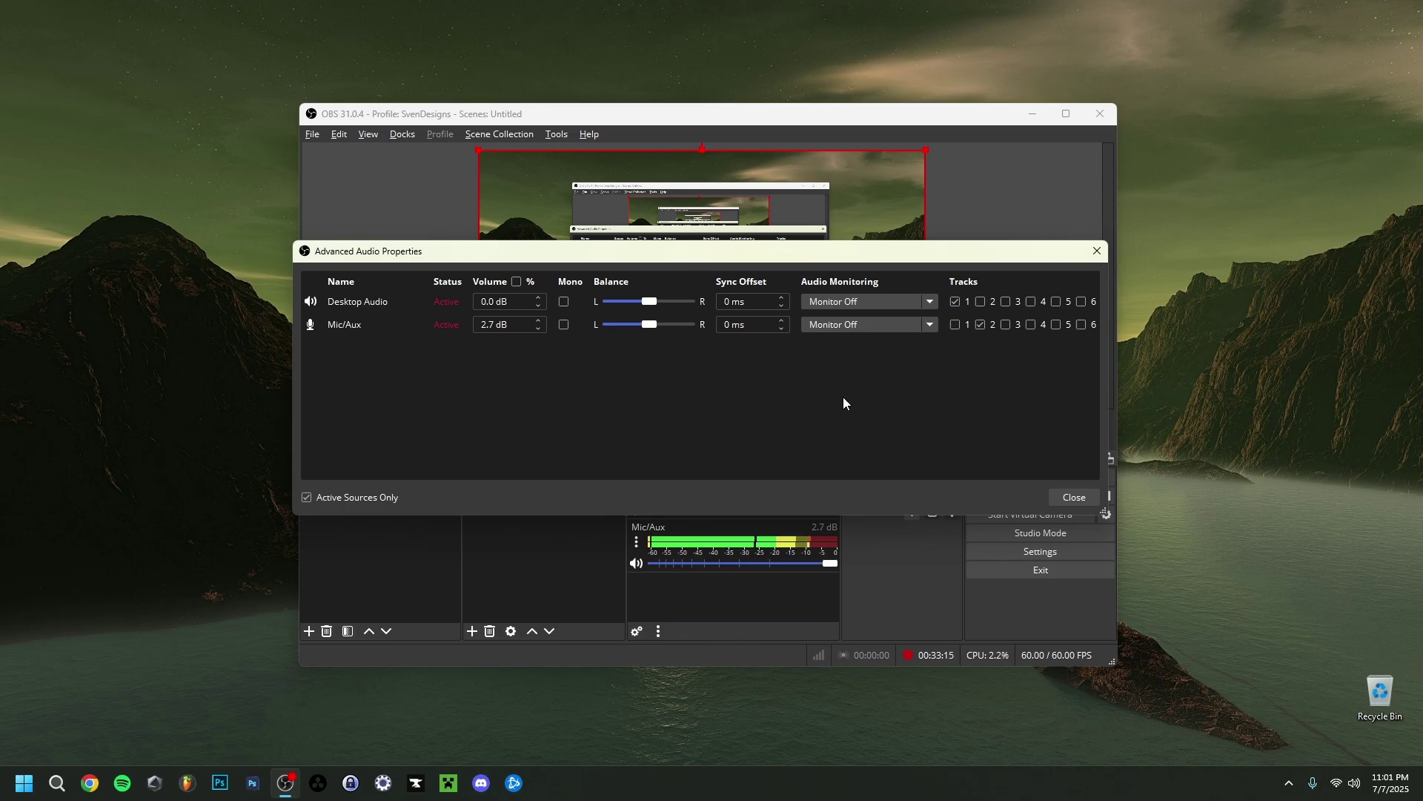
Close Advanced Audio Properties and open Mic/Aux Filters: Gain 3.50 dB, EQ, Expander, Compressor, Limiter
{"action": "left_click", "coordinate": [1074, 496]}
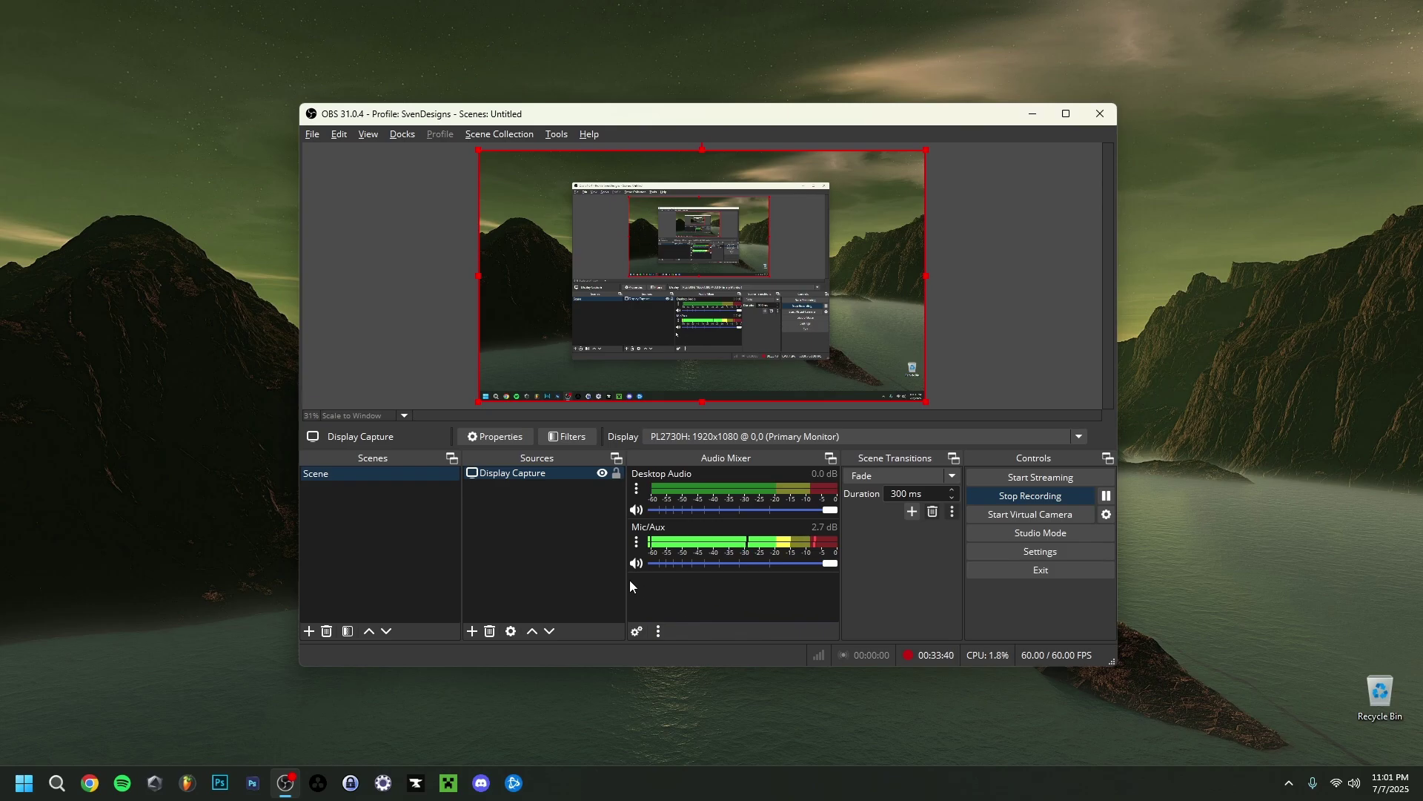
{"action": "left_click", "coordinate": [636, 542]}
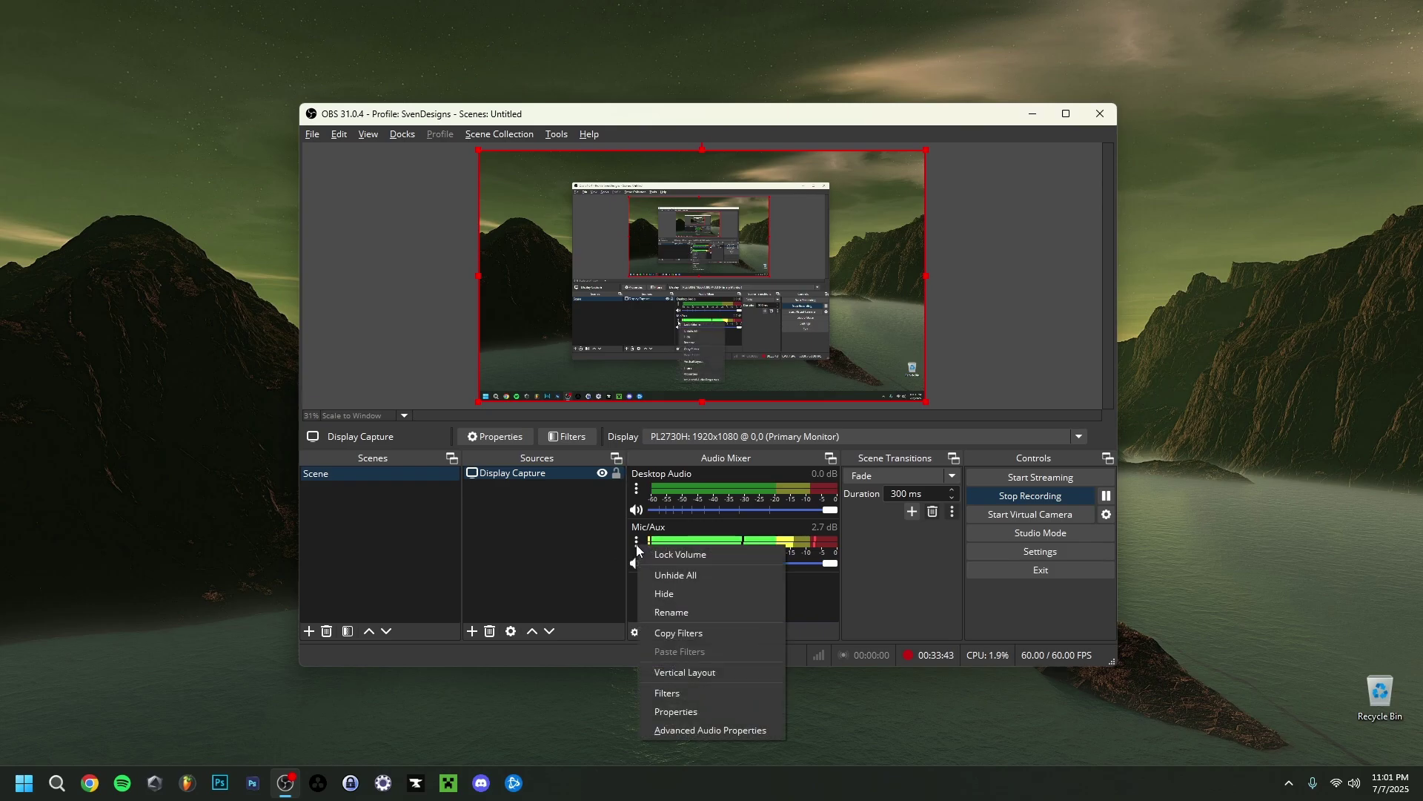
{"action": "left_click", "coordinate": [693, 692]}
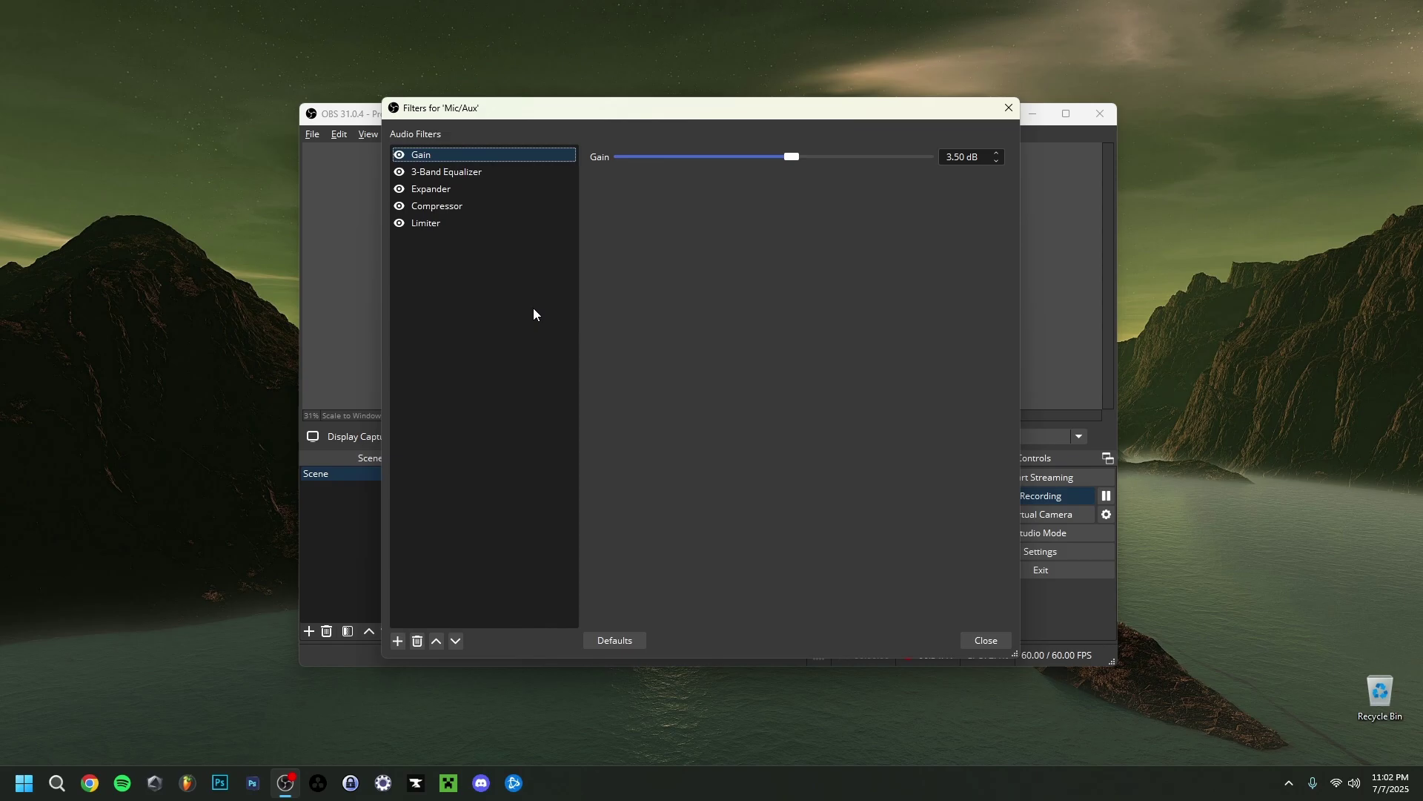
{"action": "left_click", "coordinate": [986, 639]}
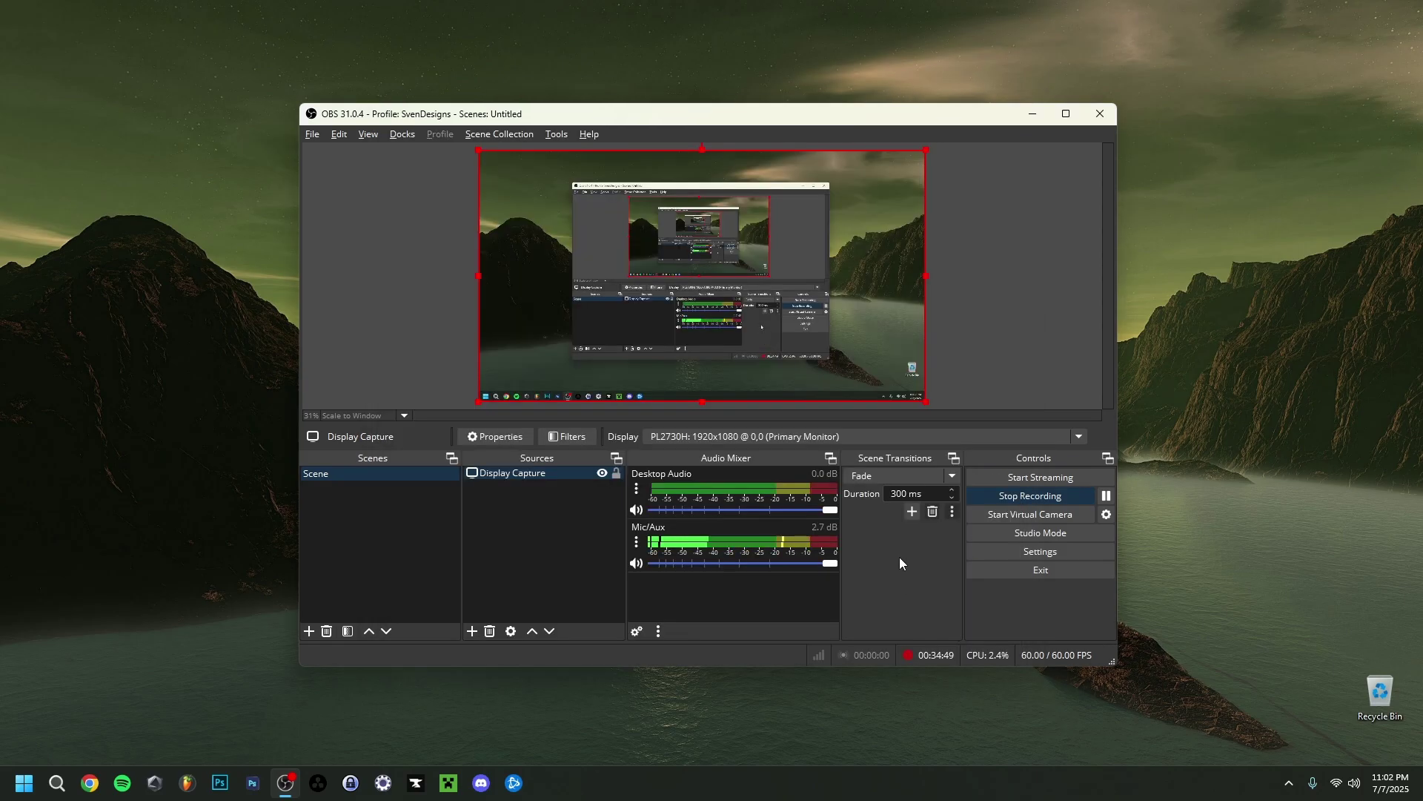